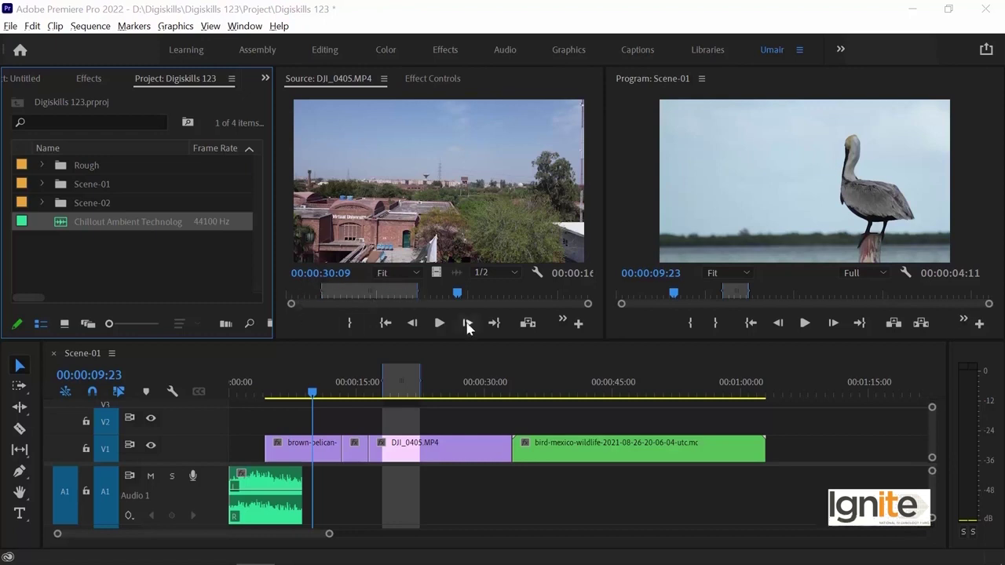
# Step: Maximize the Source Monitor to view the DJI_0405.MP4 clip enlarged, and restore the panel layout
pyautogui.click(571, 174)
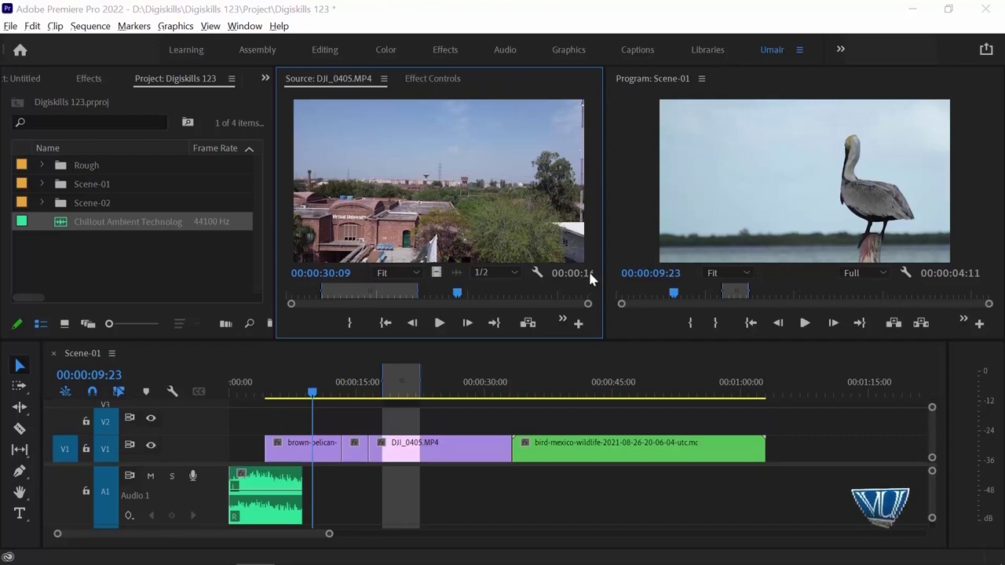
pyautogui.moveTo(603, 212); pyautogui.dragTo(687, 212)
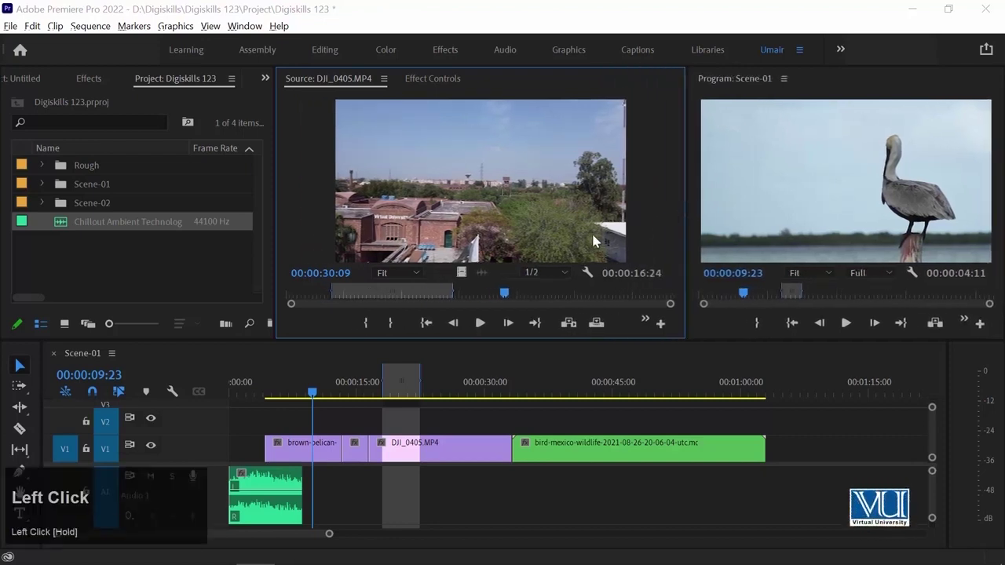
pyautogui.press('`')
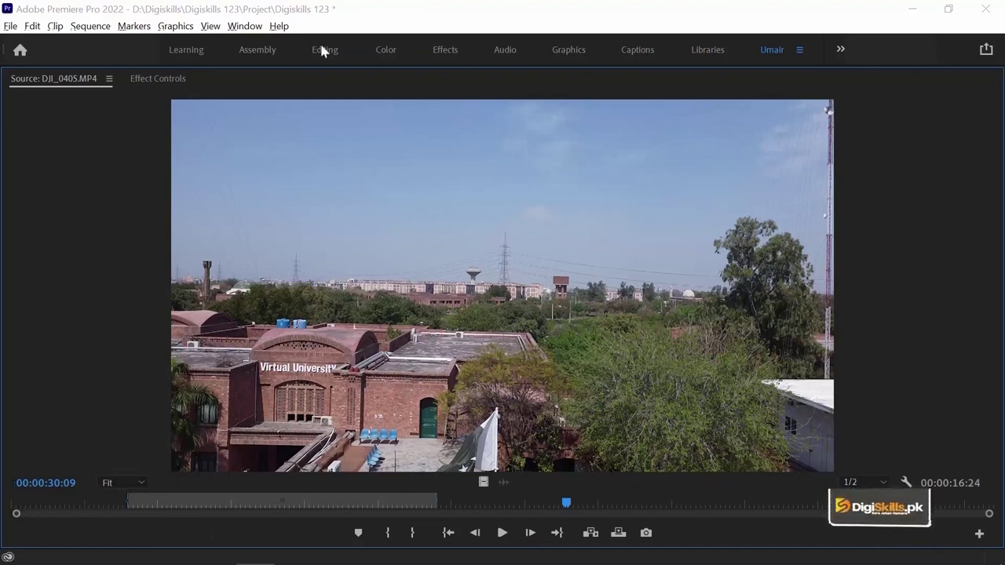
pyautogui.doubleClick(89, 186)
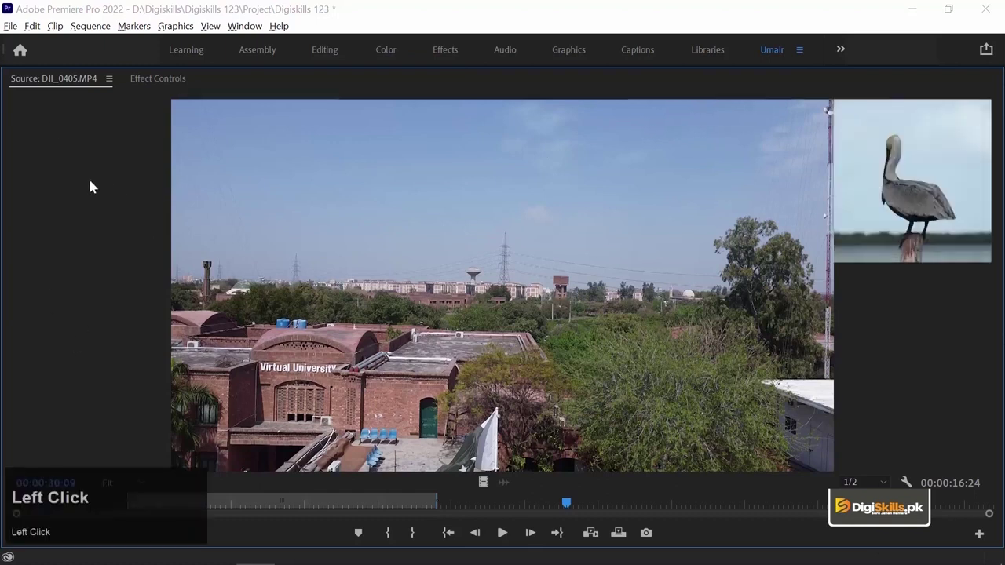
# Step: Widen the Source Monitor until its full row of transport controls fits, and view the controls available in the Button Editor without changing them
pyautogui.moveTo(685, 218); pyautogui.dragTo(629, 218)
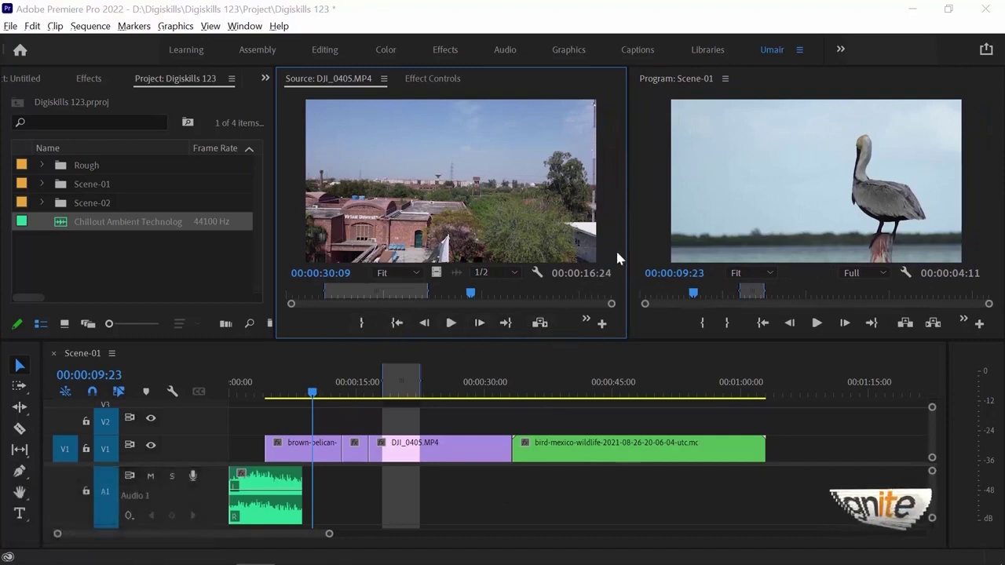
pyautogui.moveTo(628, 239); pyautogui.dragTo(737, 233)
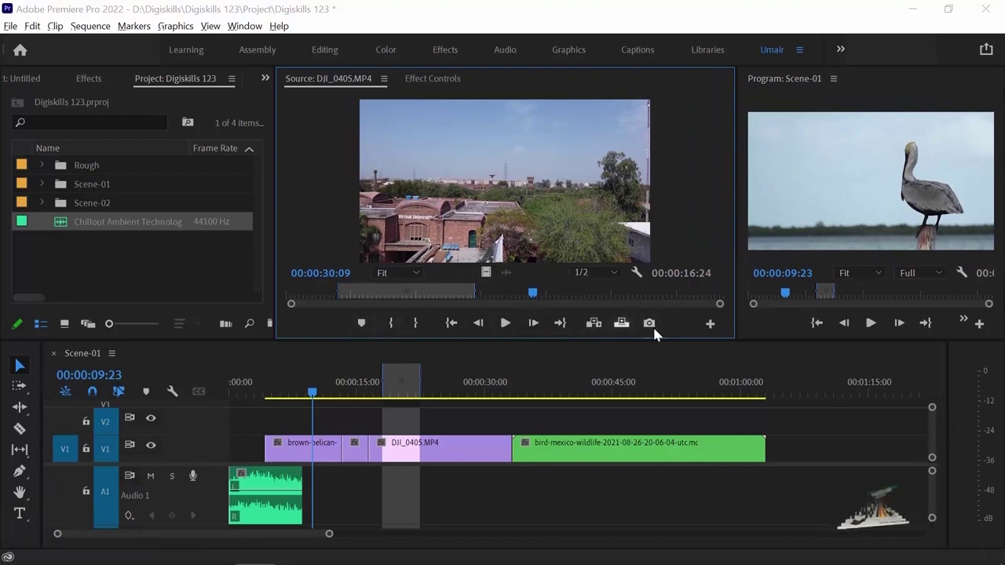
pyautogui.click(710, 325)
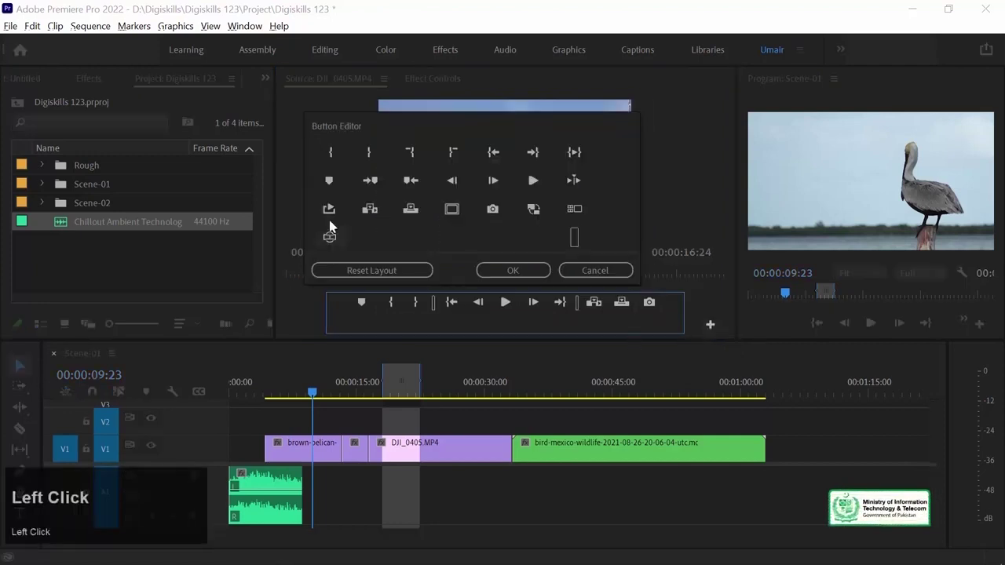
pyautogui.click(594, 270)
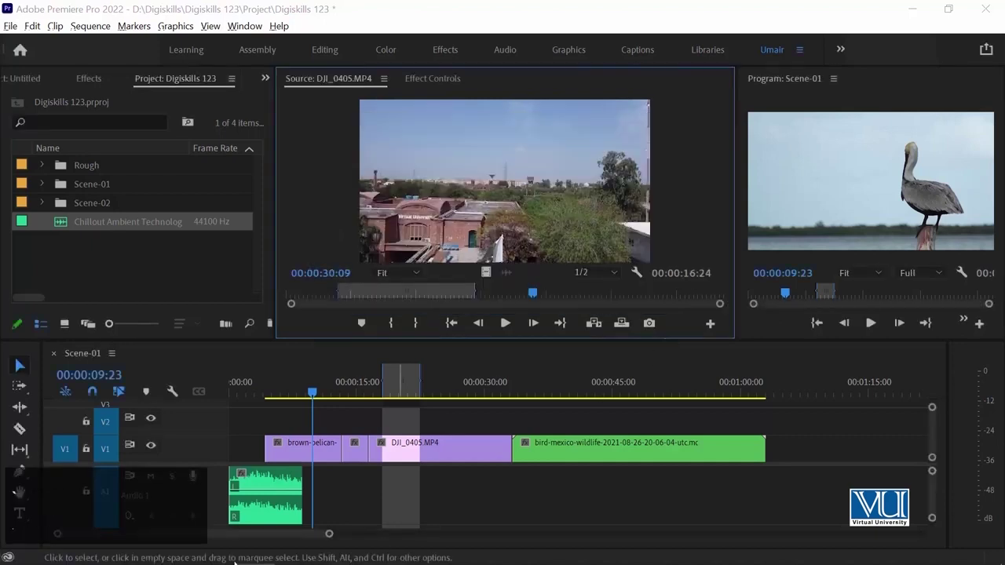
# Step: Scrub the source clip back to 00:00:20:25 in the maximized Source Monitor, and restore the panel layout
pyautogui.click(317, 179)
pyautogui.press('`')
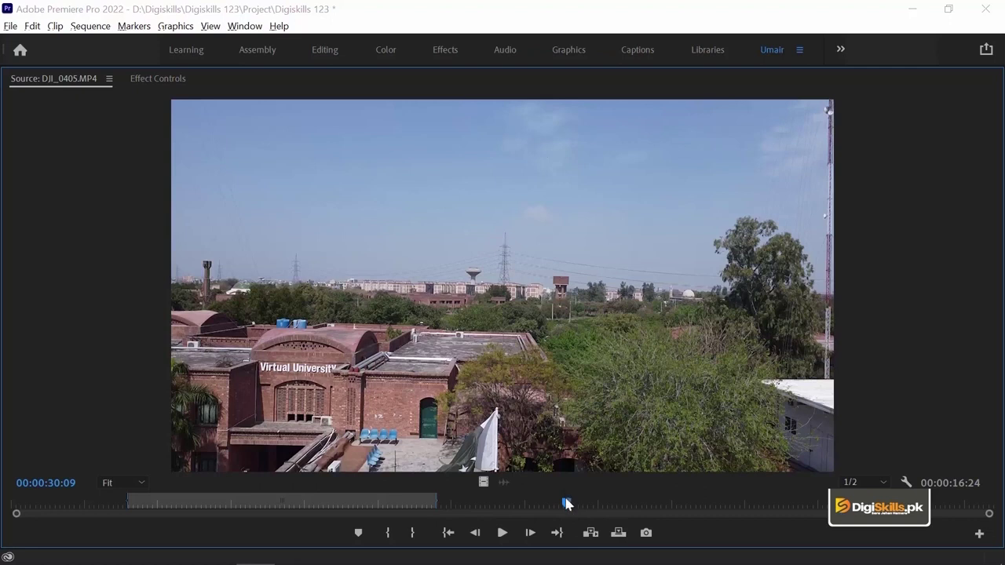
pyautogui.moveTo(568, 505); pyautogui.dragTo(392, 507)
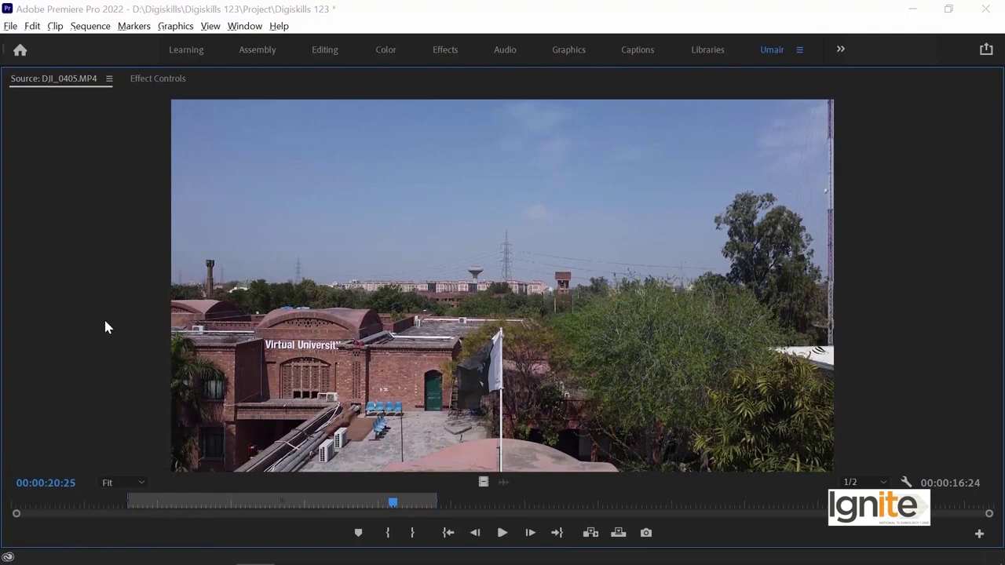
pyautogui.press('`')
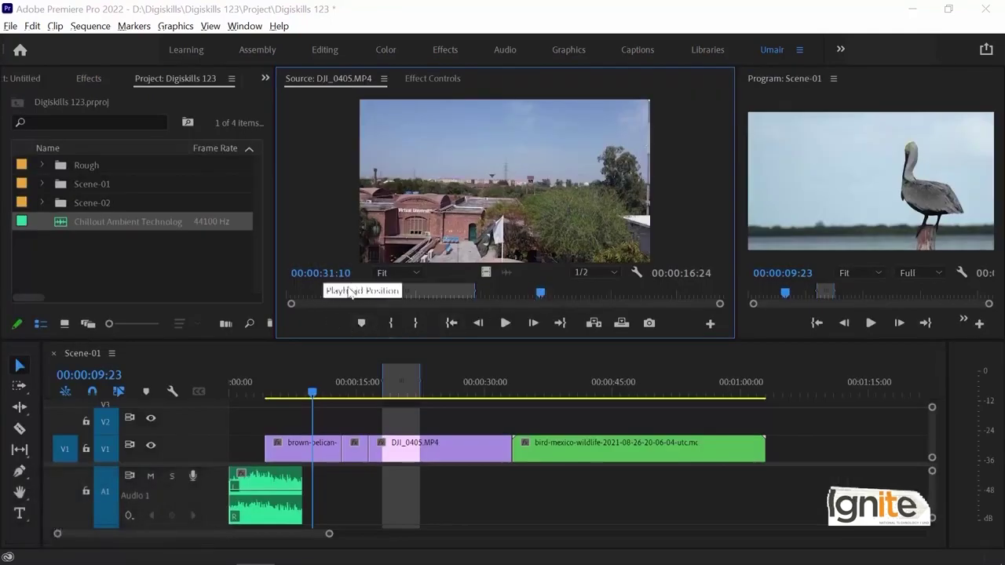
# Step: Scrub through the DJI_0405.MP4 source clip to its end and back, checking the playhead timecode at several positions
pyautogui.moveTo(555, 291); pyautogui.dragTo(693, 292)
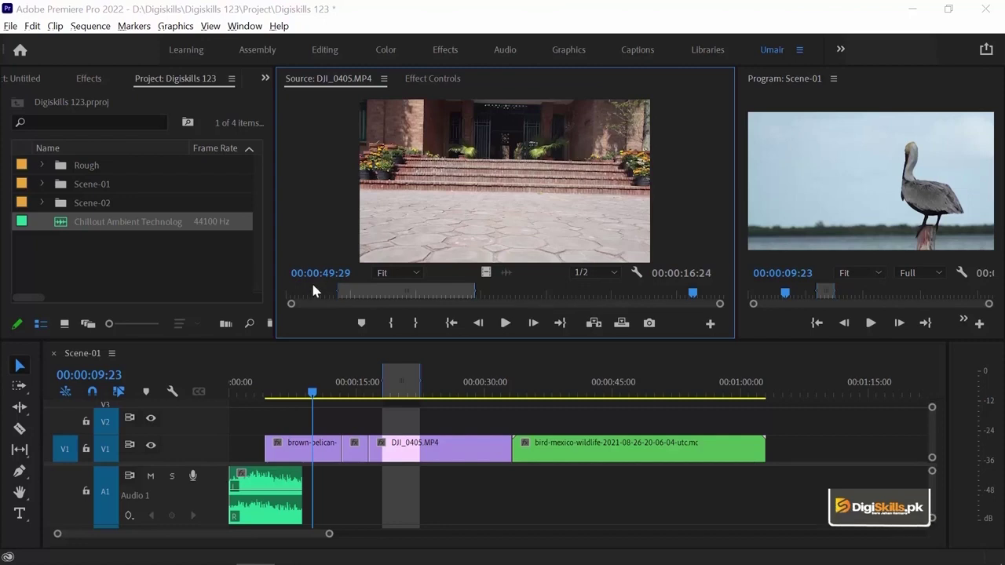
pyautogui.click(531, 295)
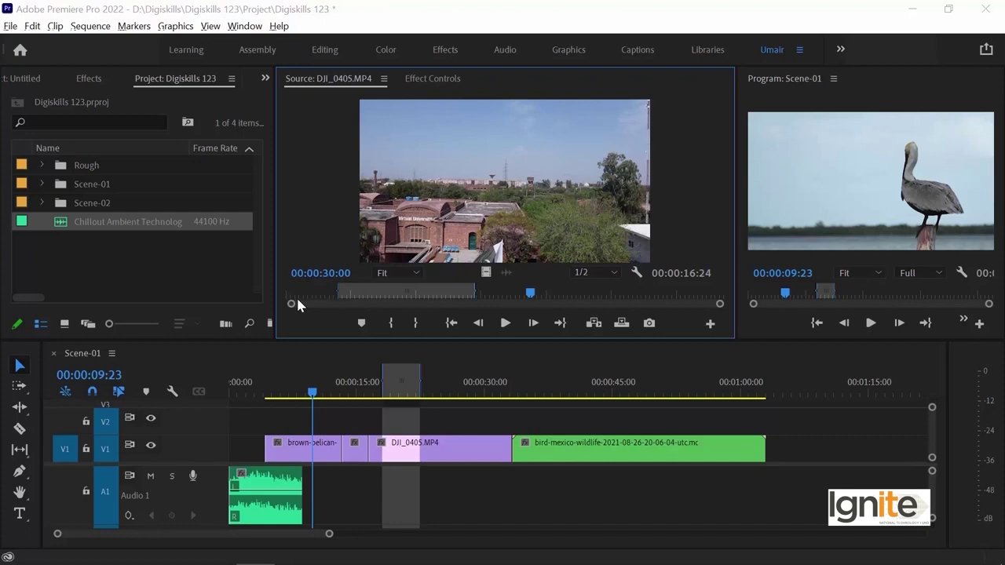
pyautogui.moveTo(549, 295); pyautogui.dragTo(790, 310)
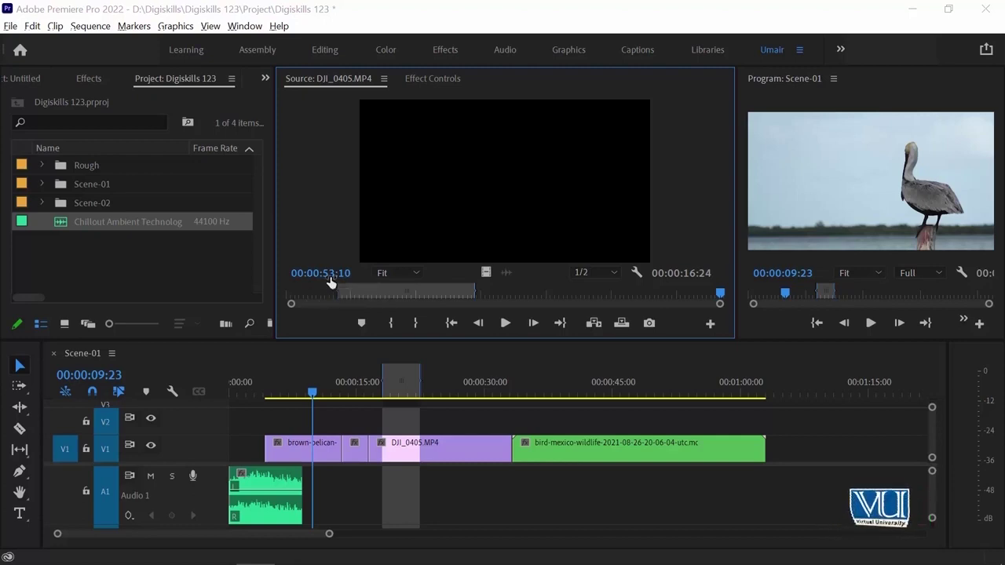
pyautogui.click(506, 295)
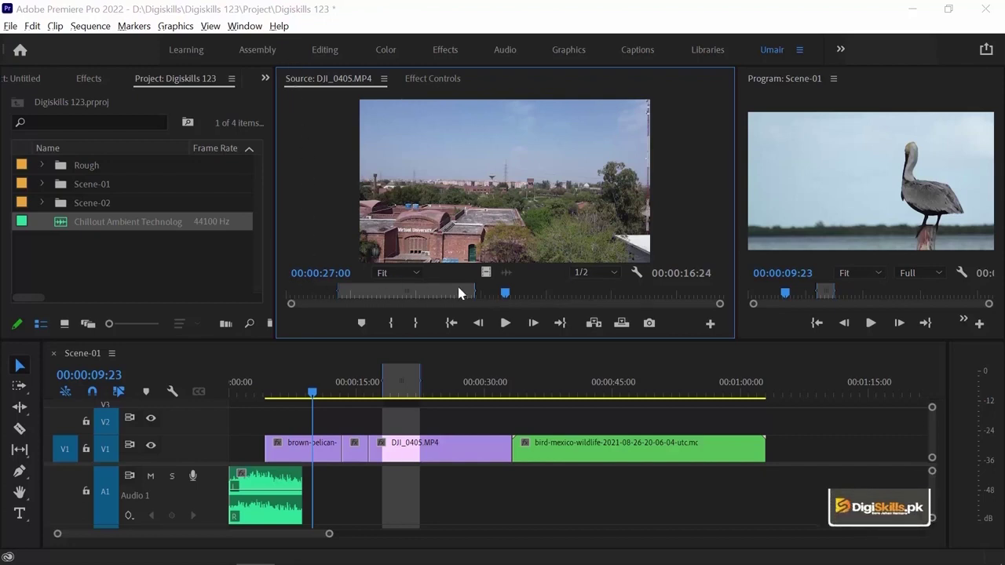
pyautogui.moveTo(507, 292); pyautogui.dragTo(839, 293)
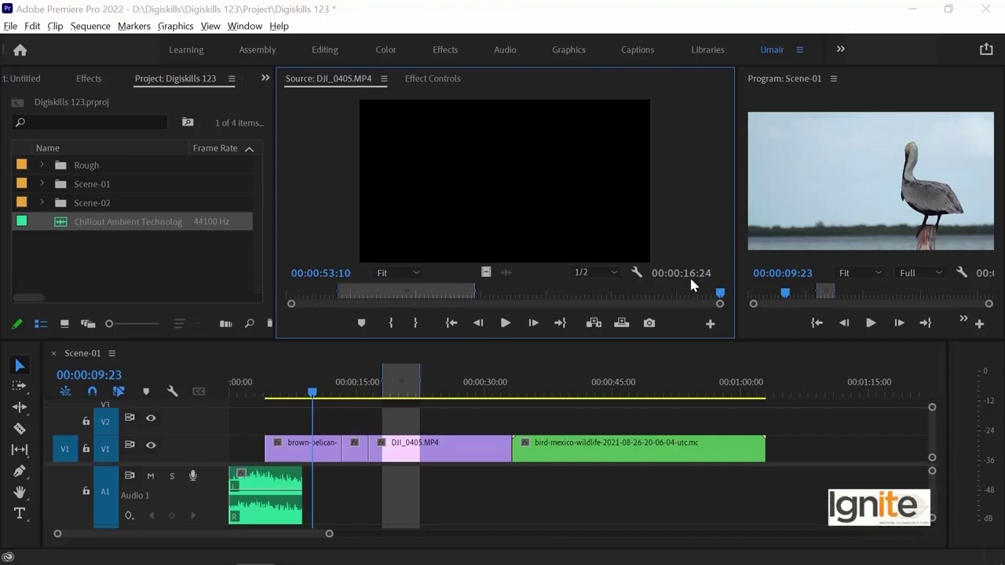
pyautogui.click(555, 293)
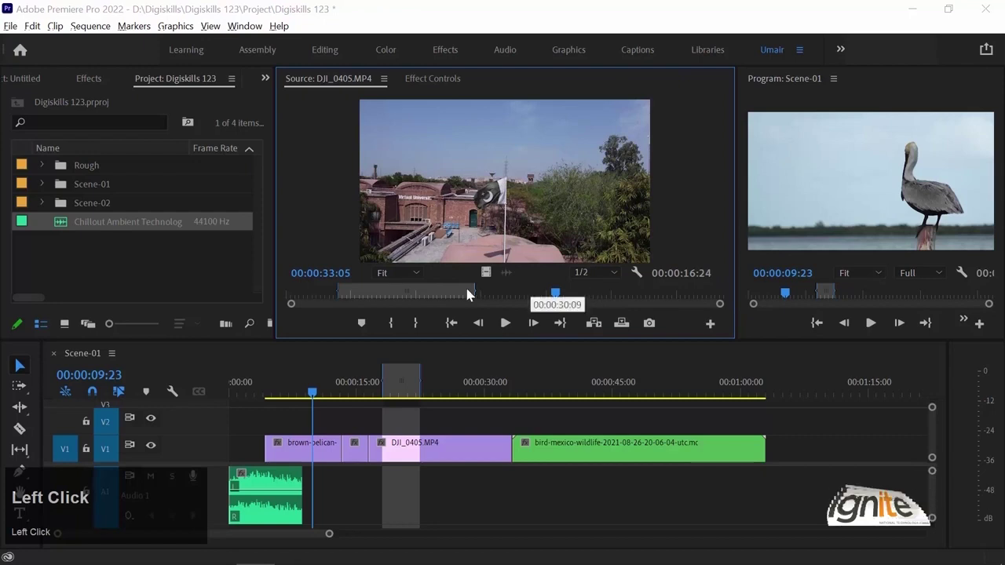
# Step: Mark the source clip's Out point at 00:00:42:13
pyautogui.click(490, 293)
pyautogui.moveTo(491, 292); pyautogui.dragTo(631, 294)
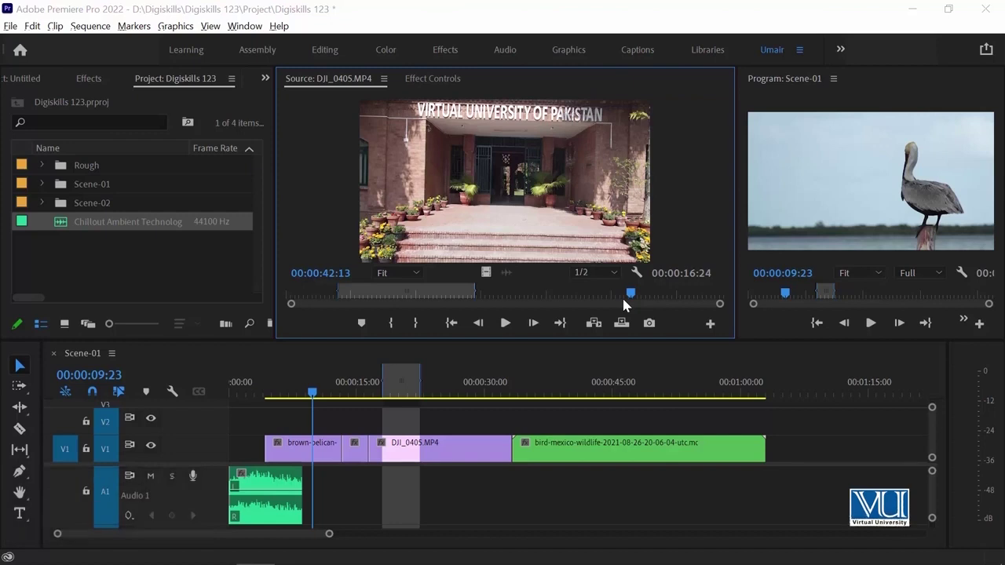
pyautogui.press('o')
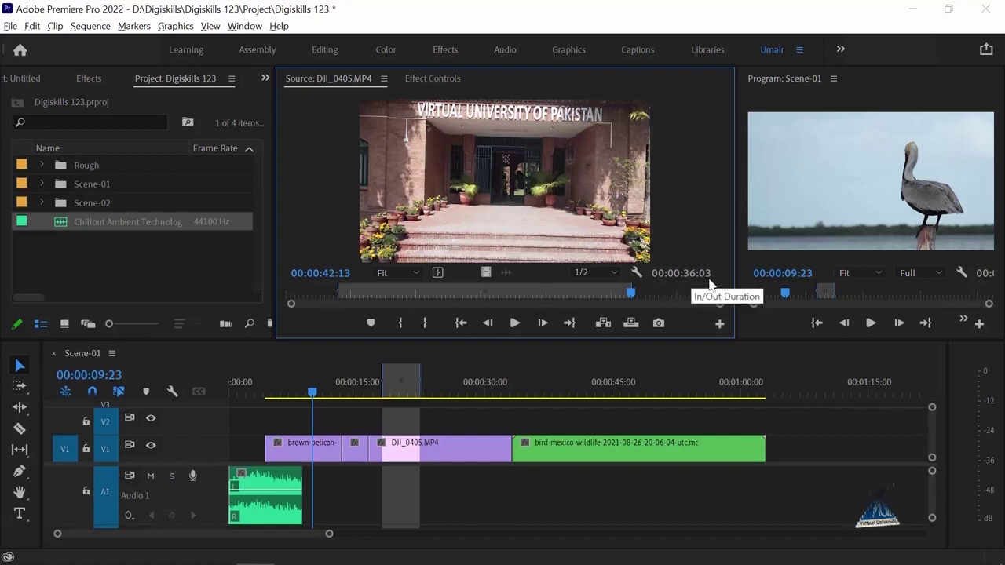
# Step: Move the source clip's Out point to 00:00:32:27
pyautogui.moveTo(631, 293); pyautogui.dragTo(556, 294)
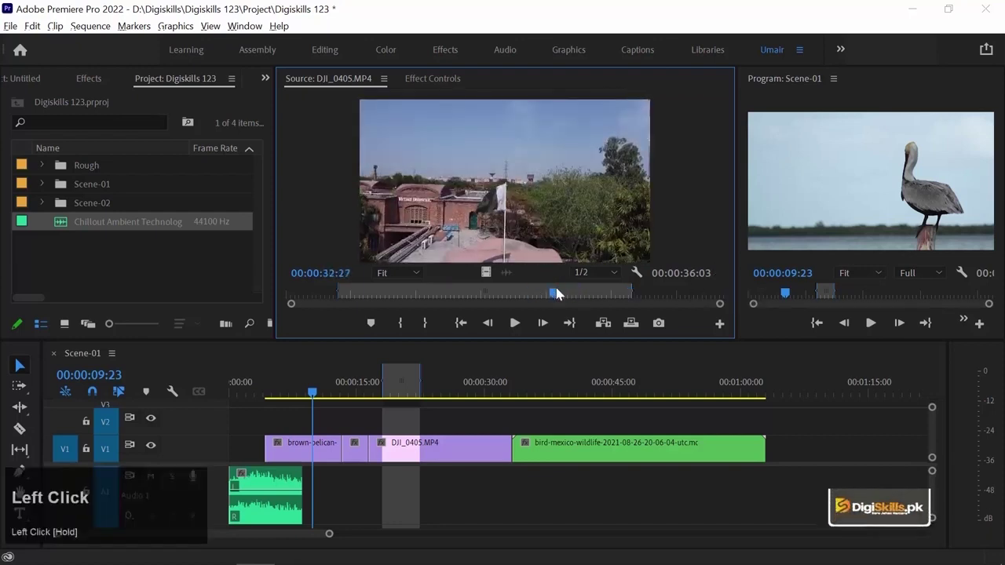
pyautogui.click(426, 324)
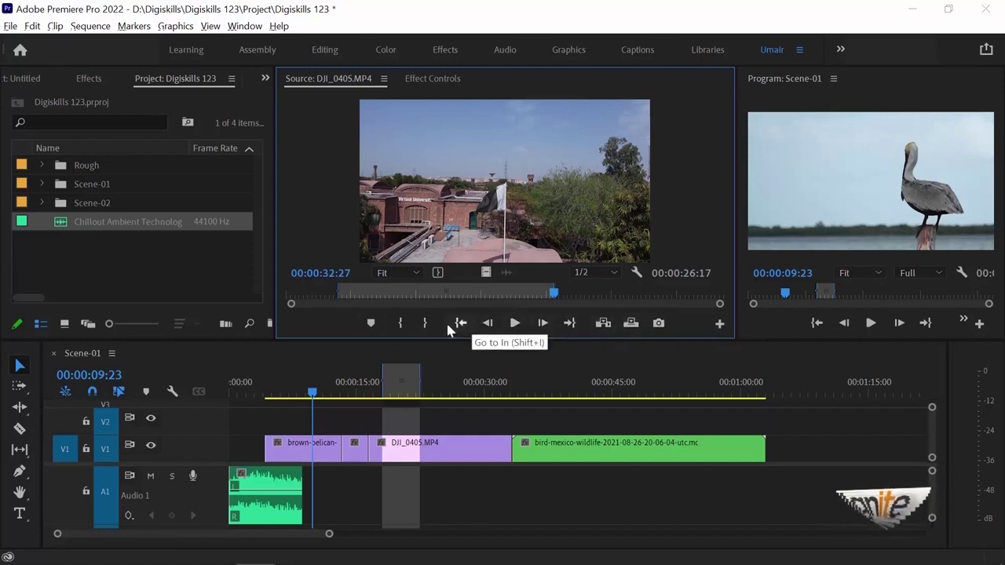
pyautogui.click(314, 154)
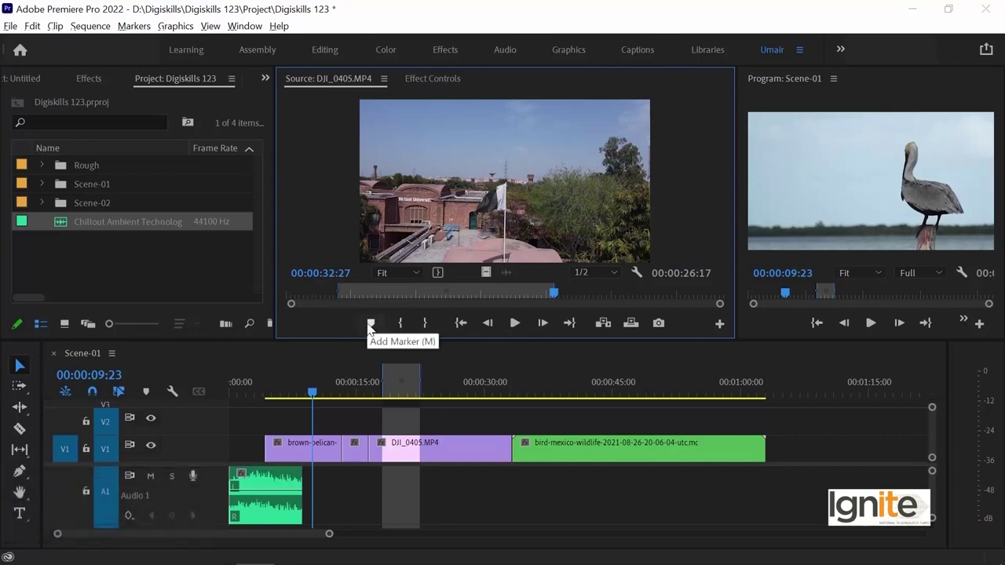
# Step: Add a marker to the source clip at 00:00:40:18, and view its name, comment and color settings without changing them
pyautogui.moveTo(358, 294); pyautogui.dragTo(616, 309)
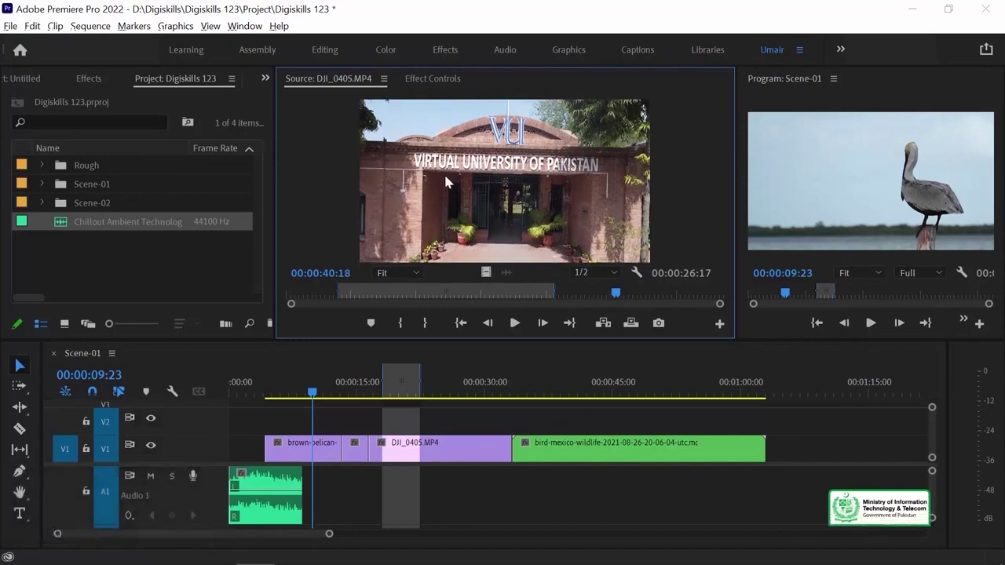
pyautogui.click(371, 324)
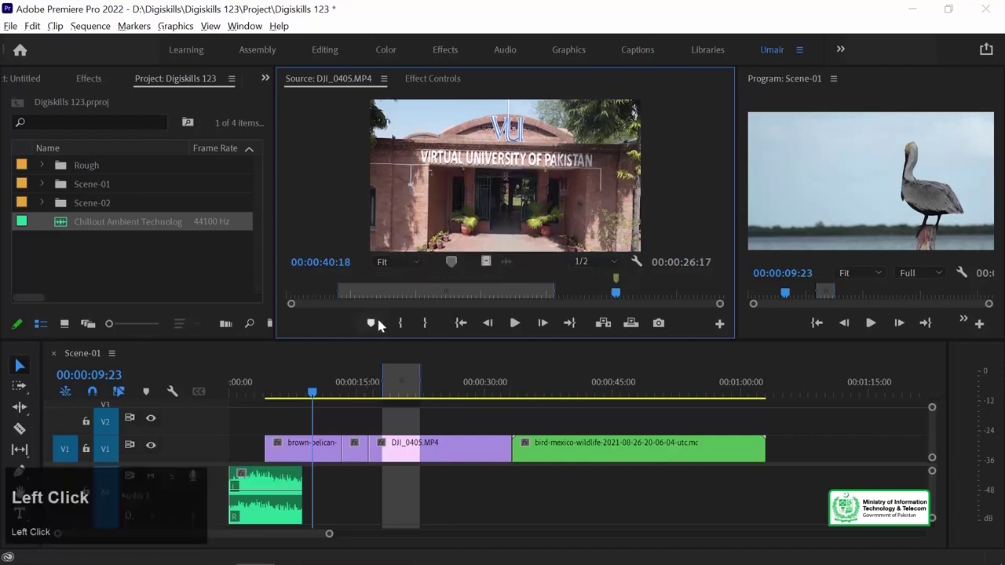
pyautogui.doubleClick(617, 283)
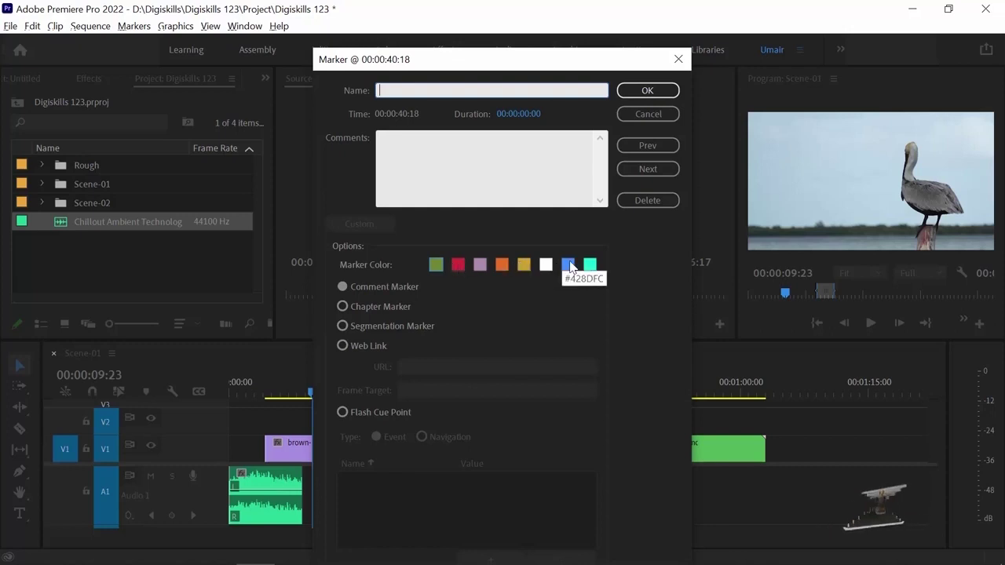
pyautogui.click(404, 87)
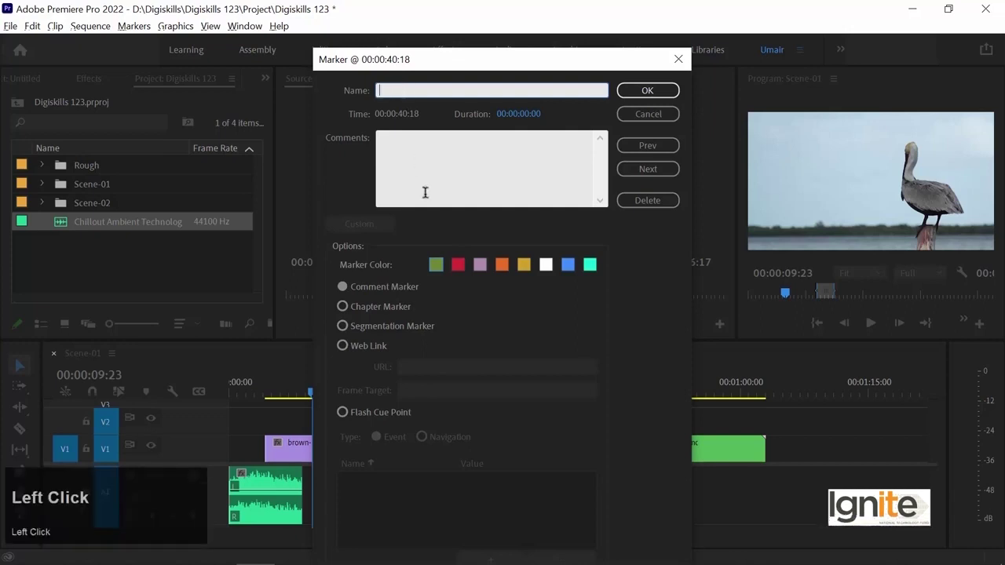
pyautogui.click(418, 147)
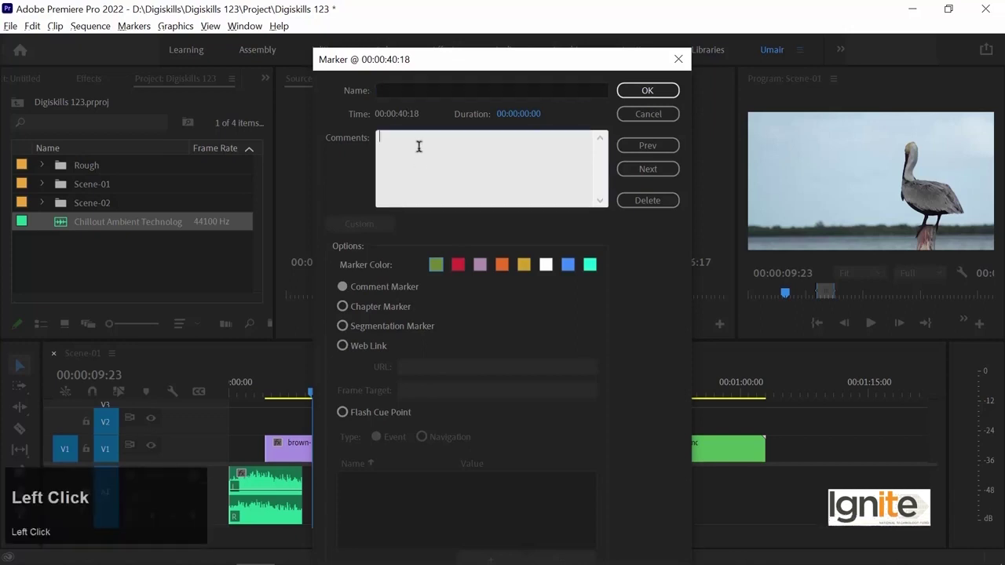
pyautogui.click(658, 114)
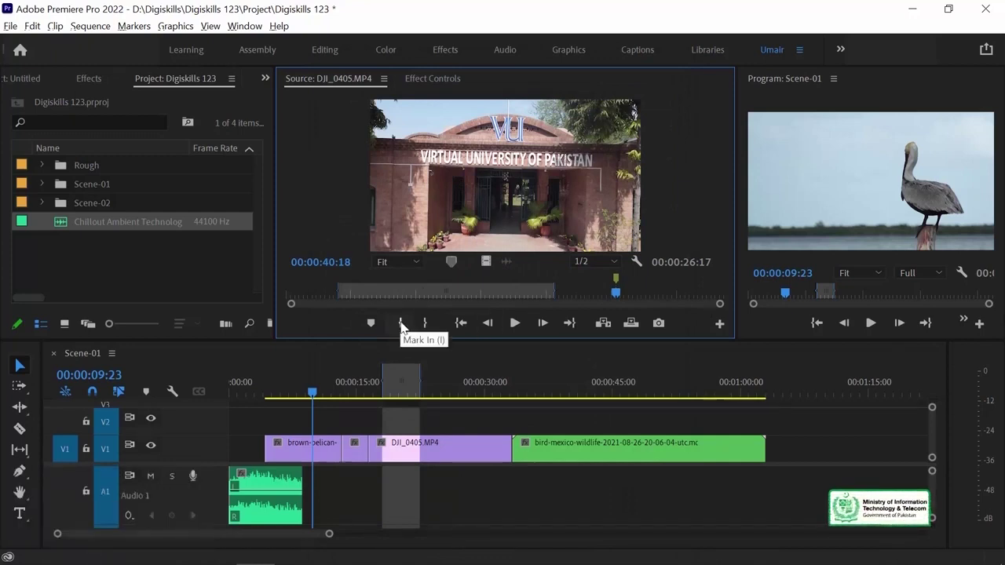
# Step: Mark the source clip's In point at 00:00:28:25
pyautogui.moveTo(332, 292); pyautogui.dragTo(520, 294)
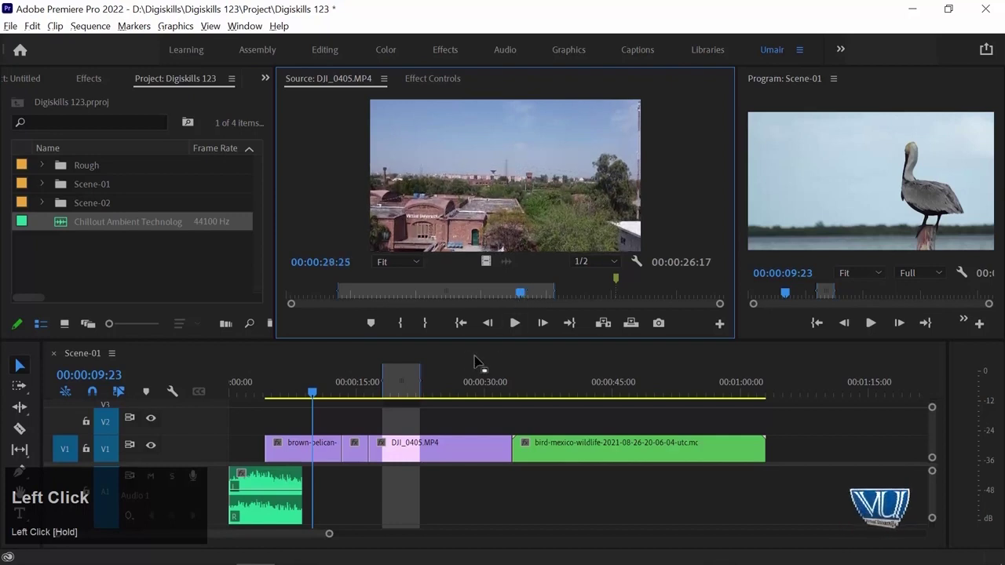
pyautogui.click(404, 325)
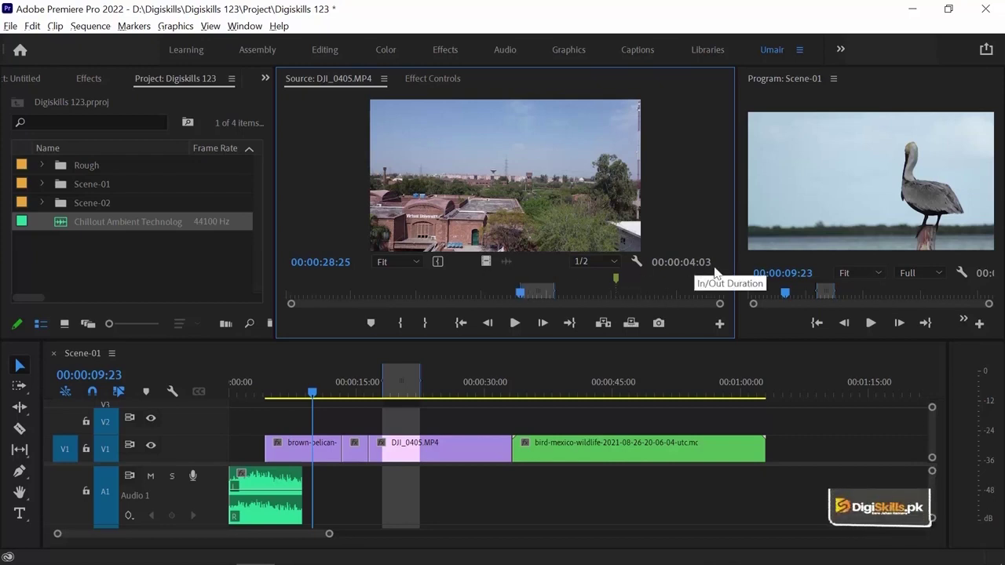
# Step: Review the source clip by playing it forward and in reverse and stepping frame by frame to 00:00:40:06
pyautogui.click(514, 324)
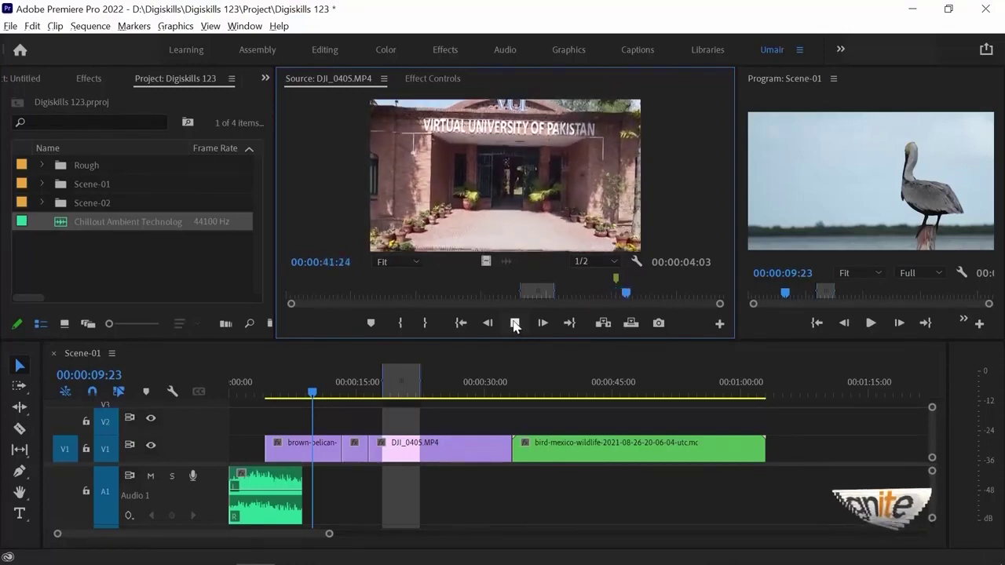
pyautogui.press('space')
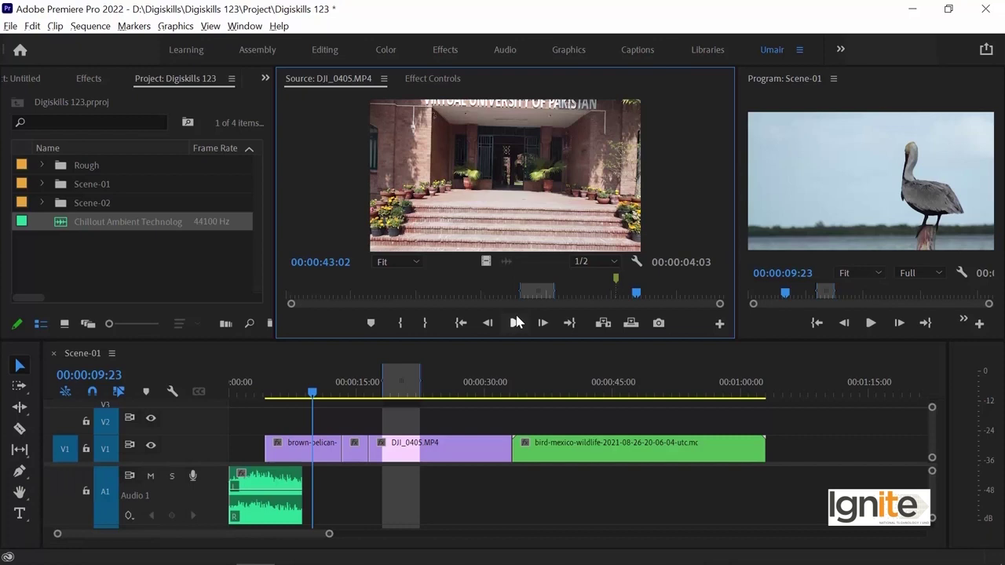
pyautogui.press('j')
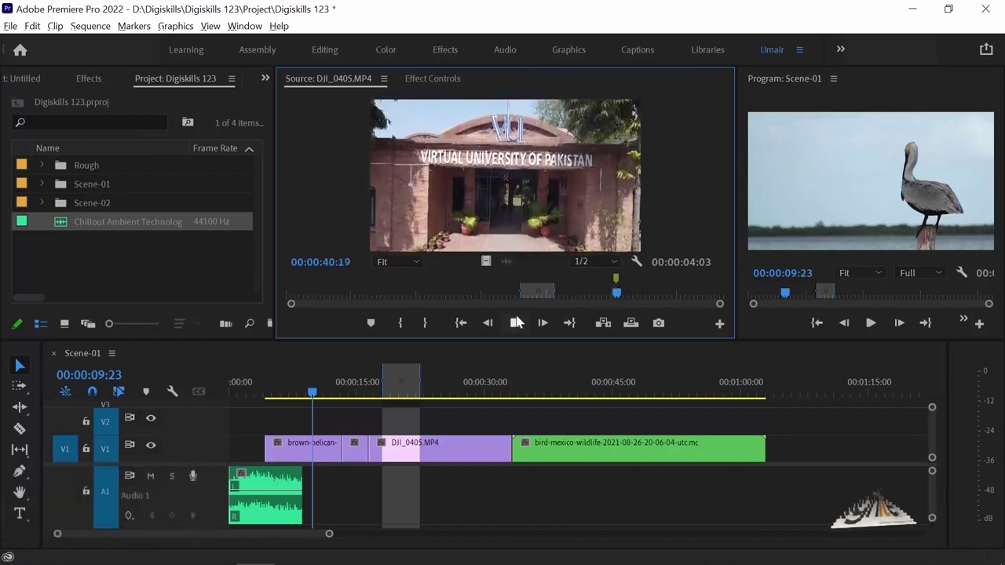
pyautogui.press('space')
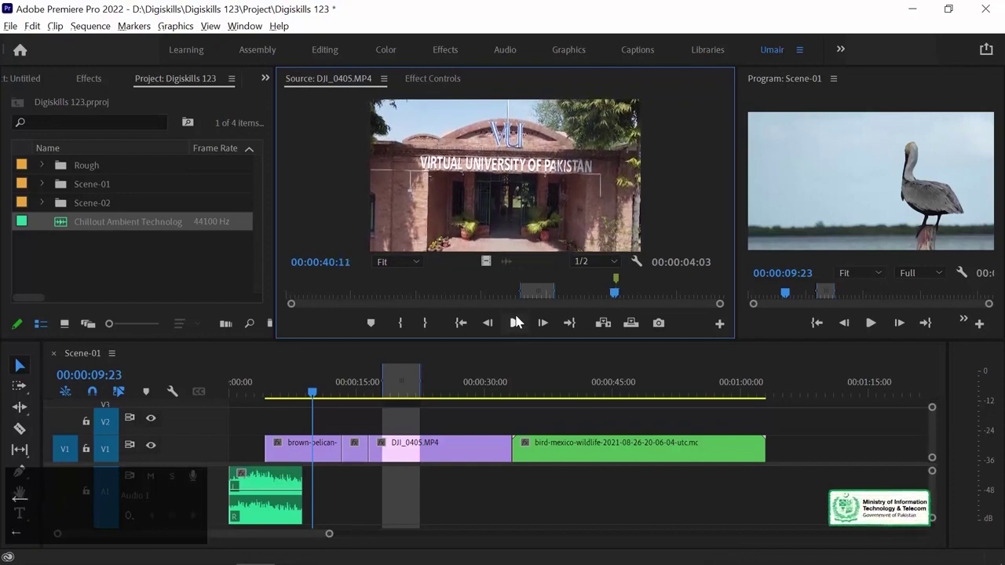
pyautogui.press('Left')
pyautogui.press('Left')
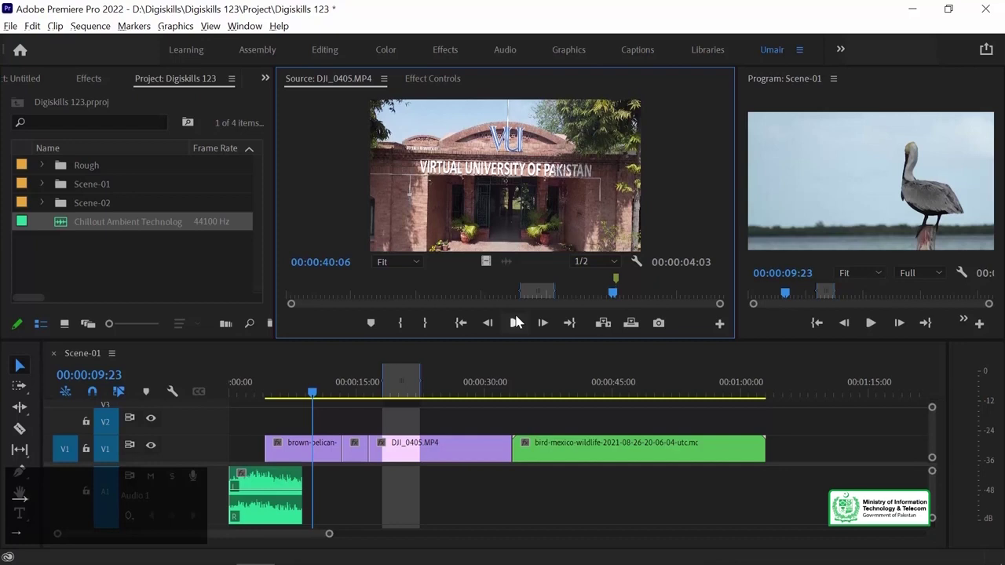
# Step: Advance the source clip frame by frame to 00:00:40:10 and mark its Out point there
pyautogui.press('Right')
pyautogui.press('Right')
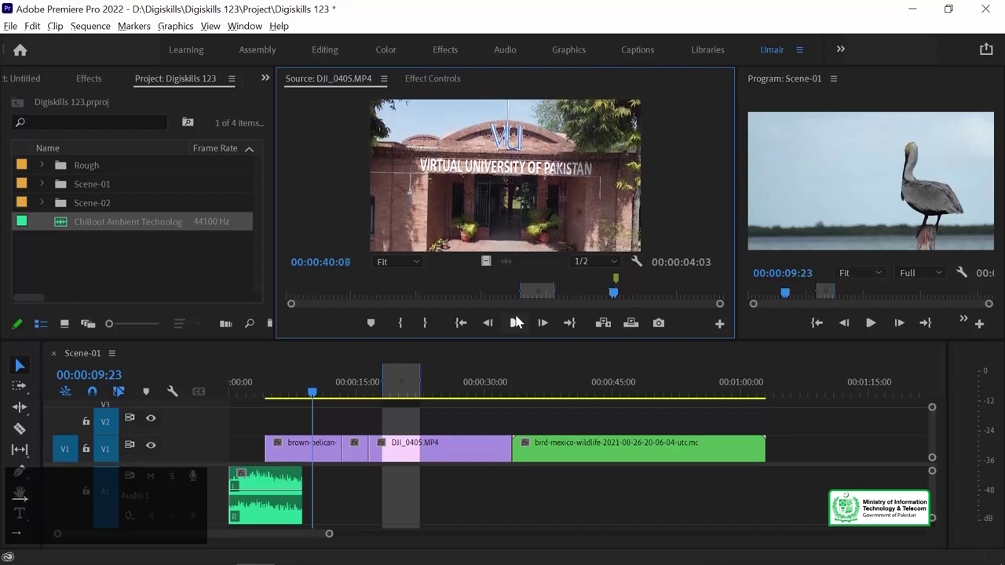
pyautogui.press('Right')
pyautogui.press('Right')
pyautogui.hotkey('ctrl', 'z')
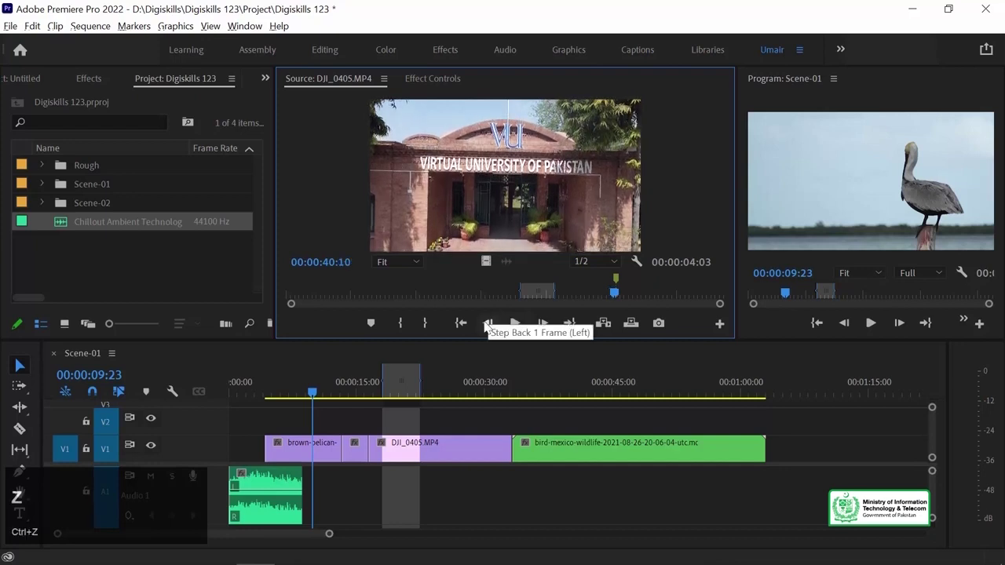
pyautogui.click(429, 327)
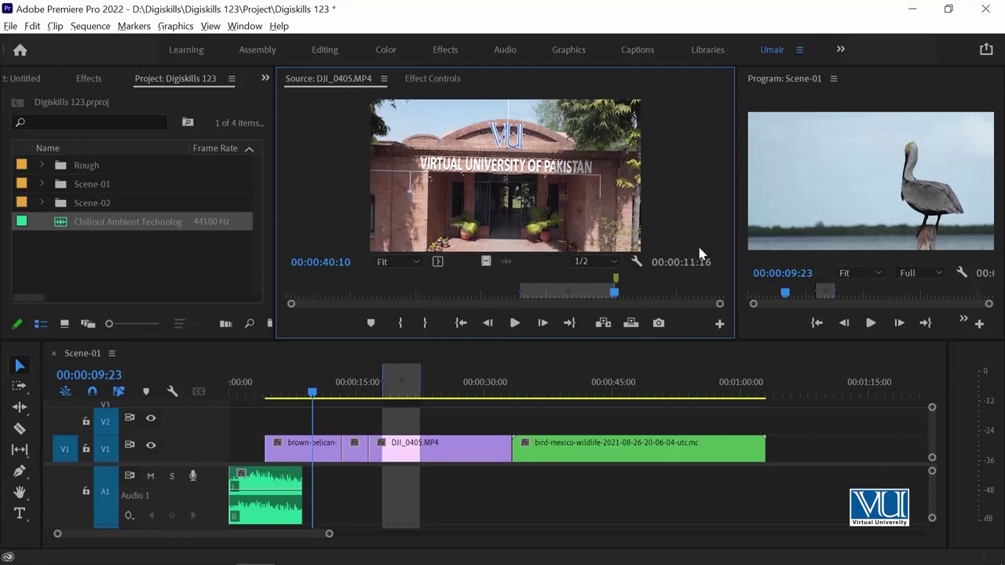
# Step: Place the marked source section on track V1 shortly after the last clip, and play it in the sequence
pyautogui.moveTo(446, 161); pyautogui.dragTo(804, 460)
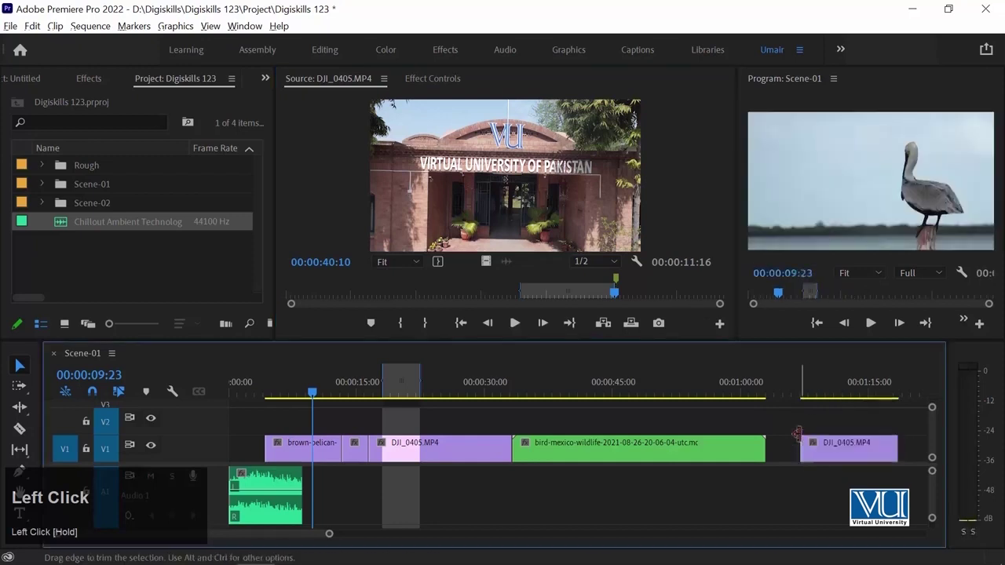
pyautogui.click(799, 381)
pyautogui.press('space')
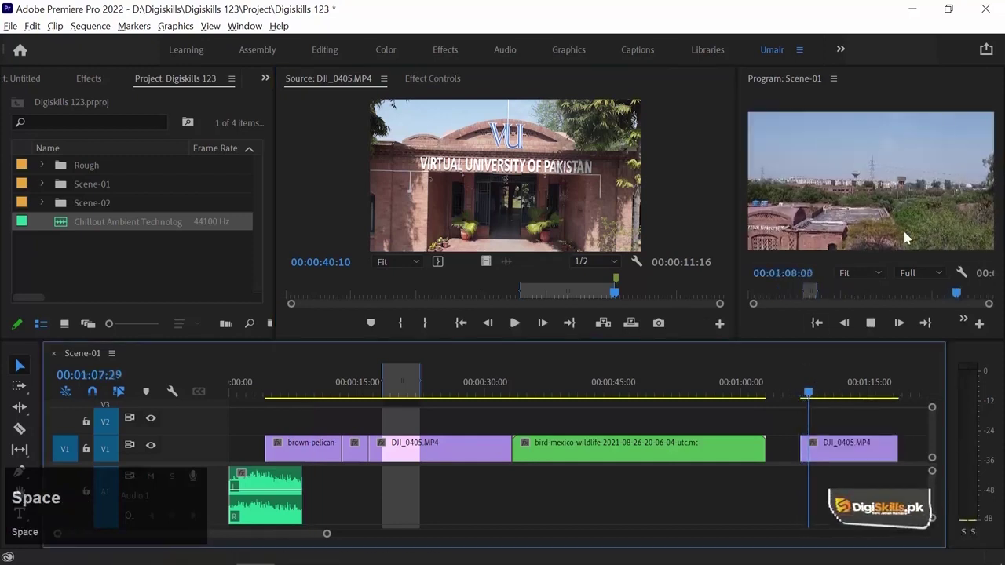
pyautogui.click(381, 261)
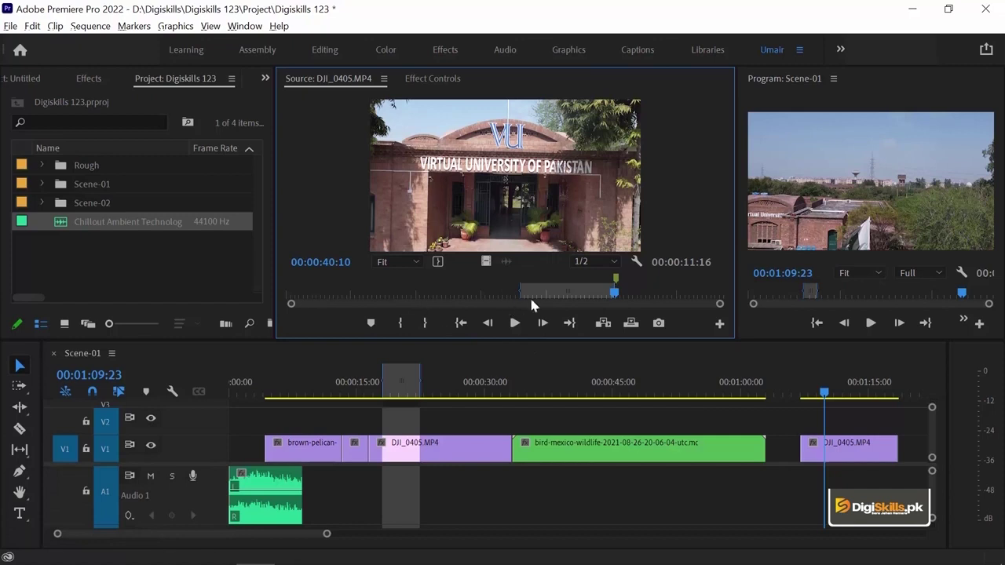
# Step: Scrub the source clip to its end and back through the marked range to the marker at 00:00:40:18
pyautogui.moveTo(677, 296); pyautogui.dragTo(750, 299)
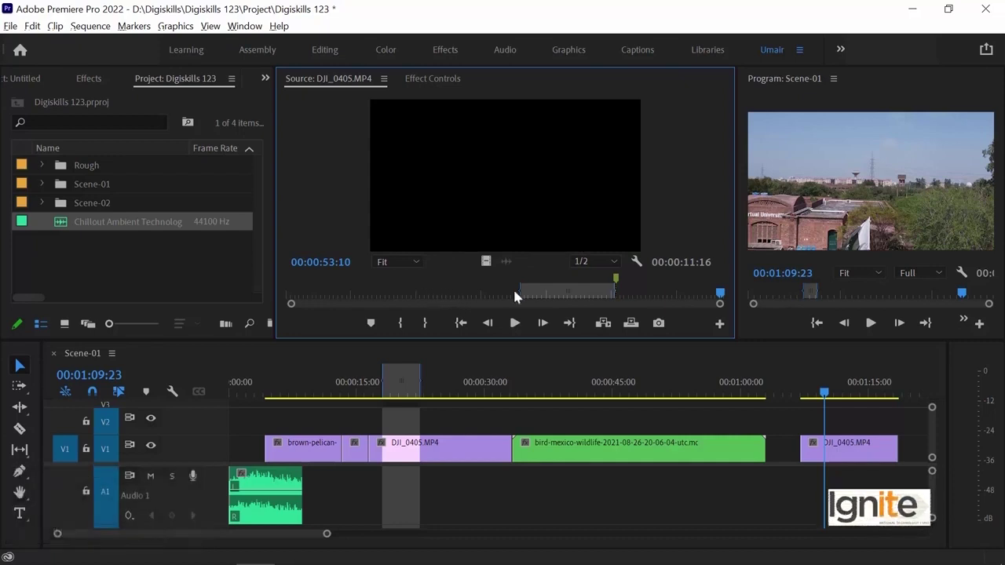
pyautogui.click(606, 295)
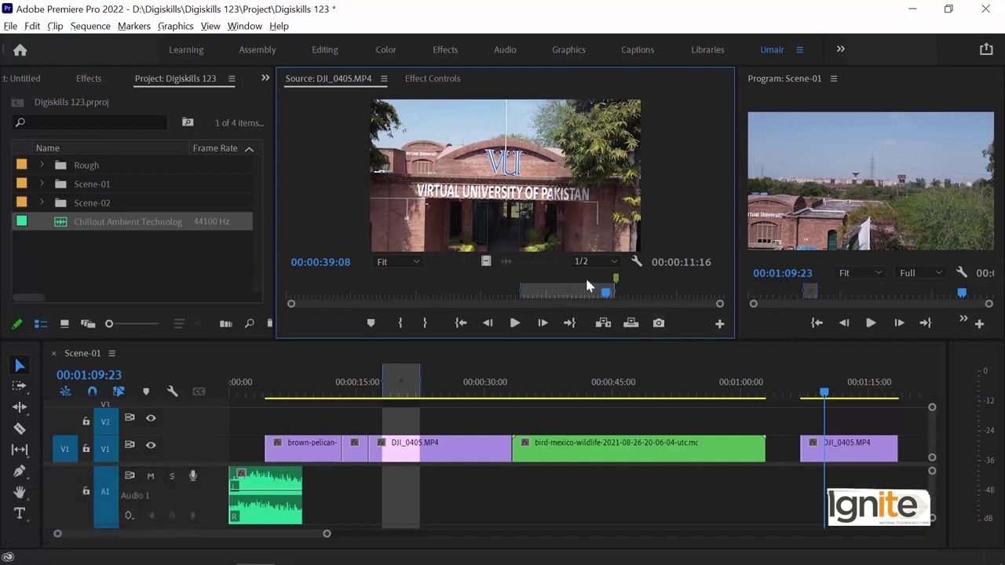
pyautogui.moveTo(592, 295); pyautogui.dragTo(619, 296)
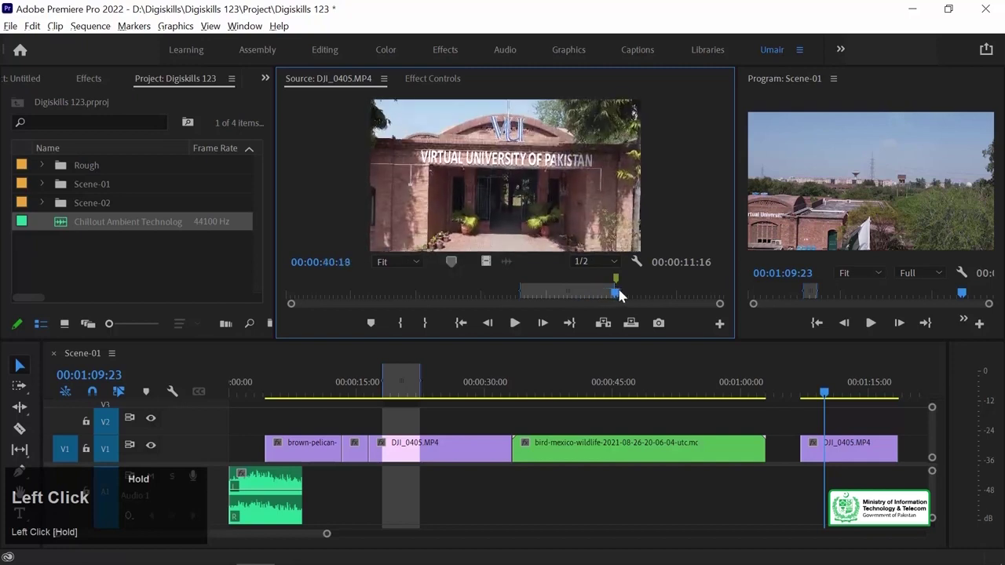
# Step: Jump the source playhead repeatedly between the clip's In and Out points, finishing at the Out point
pyautogui.click(463, 327)
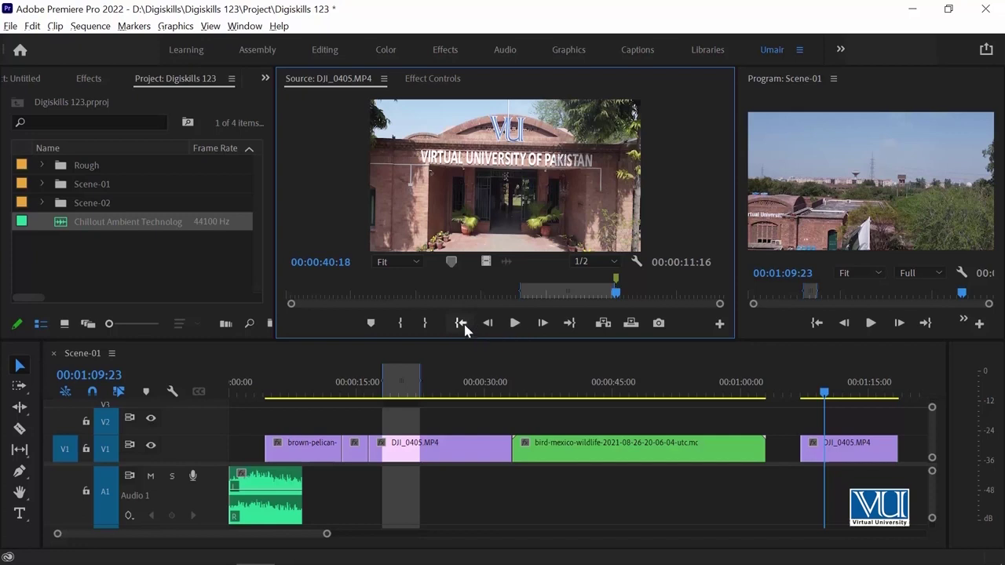
pyautogui.click(462, 325)
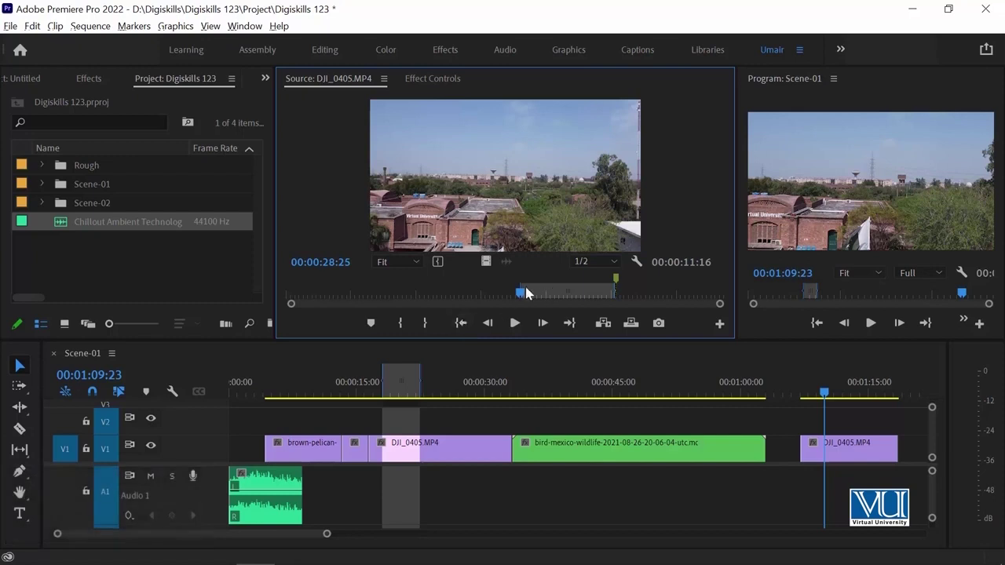
pyautogui.moveTo(324, 294); pyautogui.dragTo(393, 292)
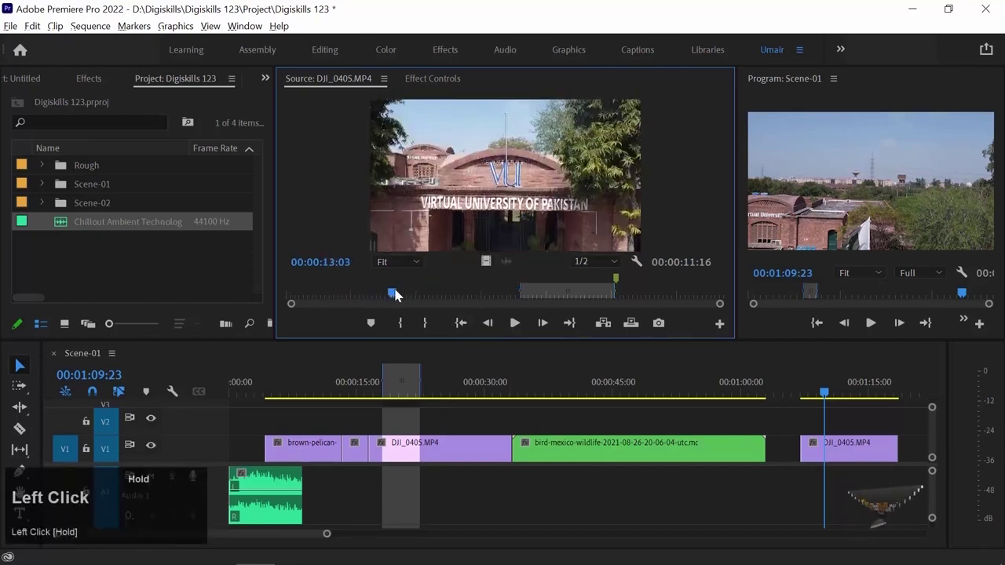
pyautogui.click(461, 325)
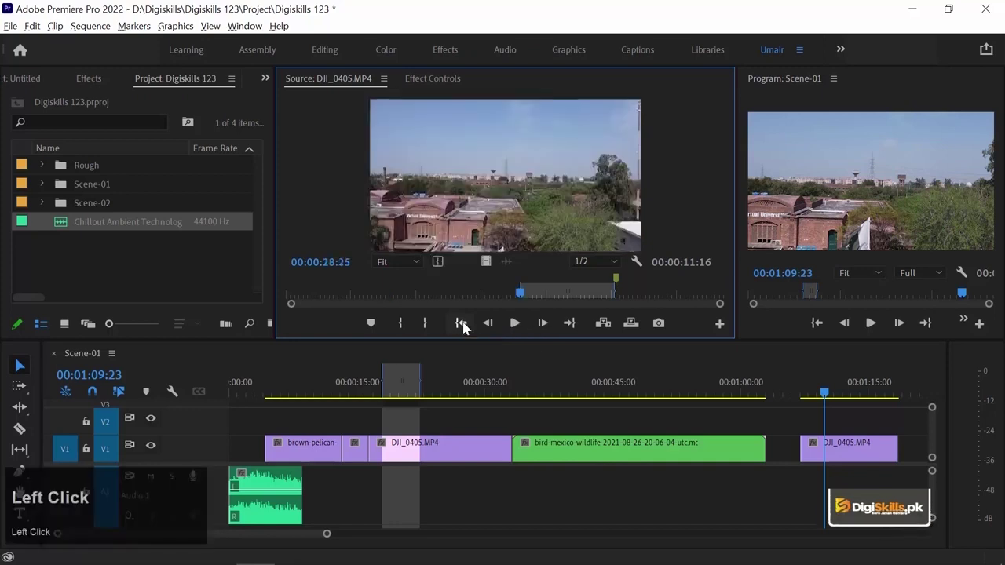
pyautogui.click(571, 324)
pyautogui.click(461, 324)
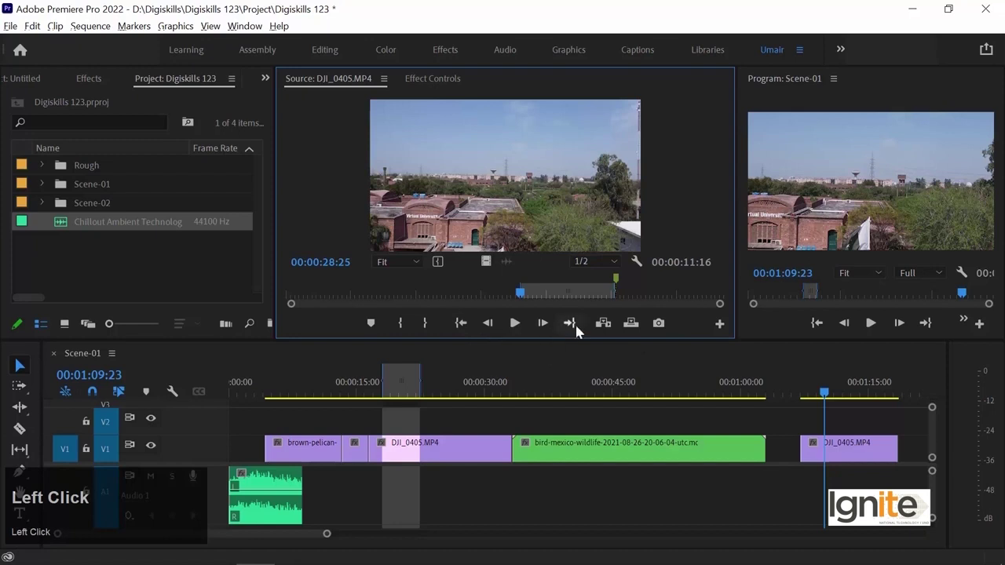
pyautogui.click(573, 329)
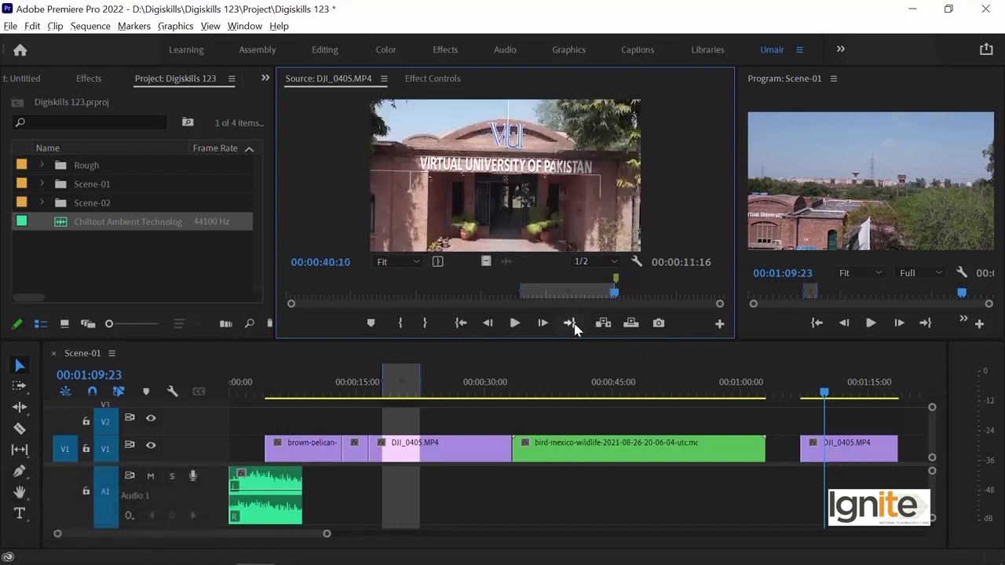
pyautogui.click(461, 325)
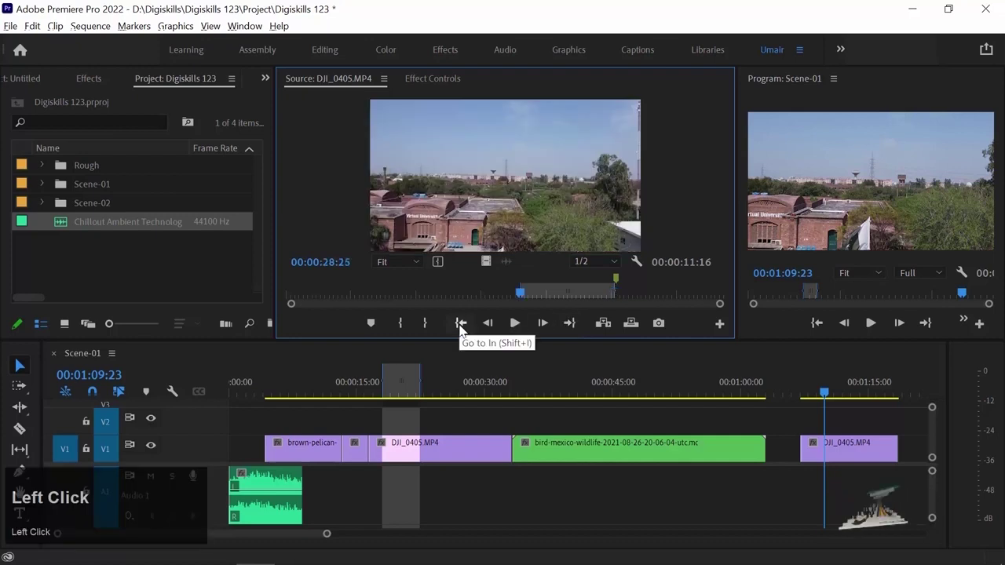
pyautogui.click(569, 322)
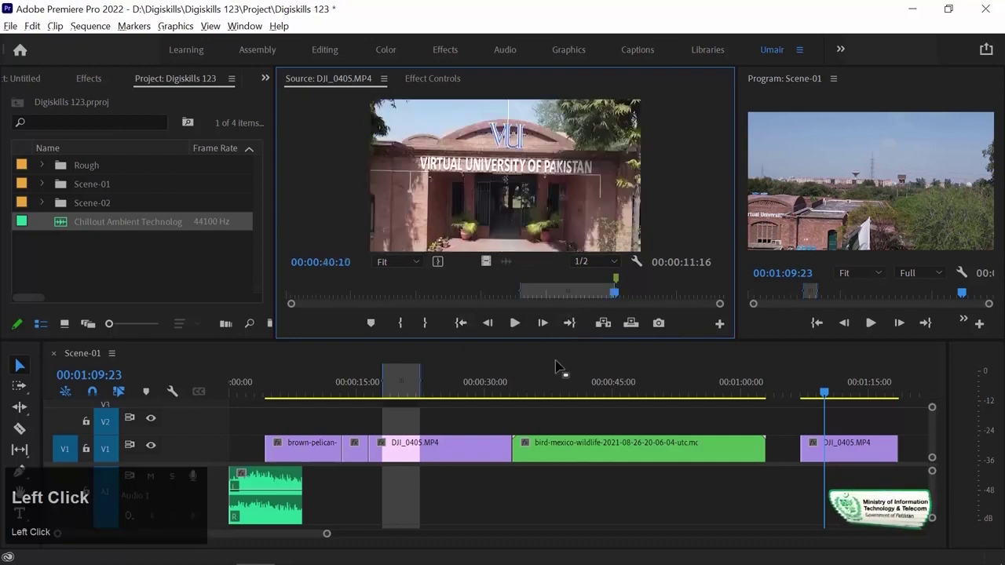
# Step: Play the source clip past its Out point and step forward frame by frame to 00:00:43:12
pyautogui.click(515, 323)
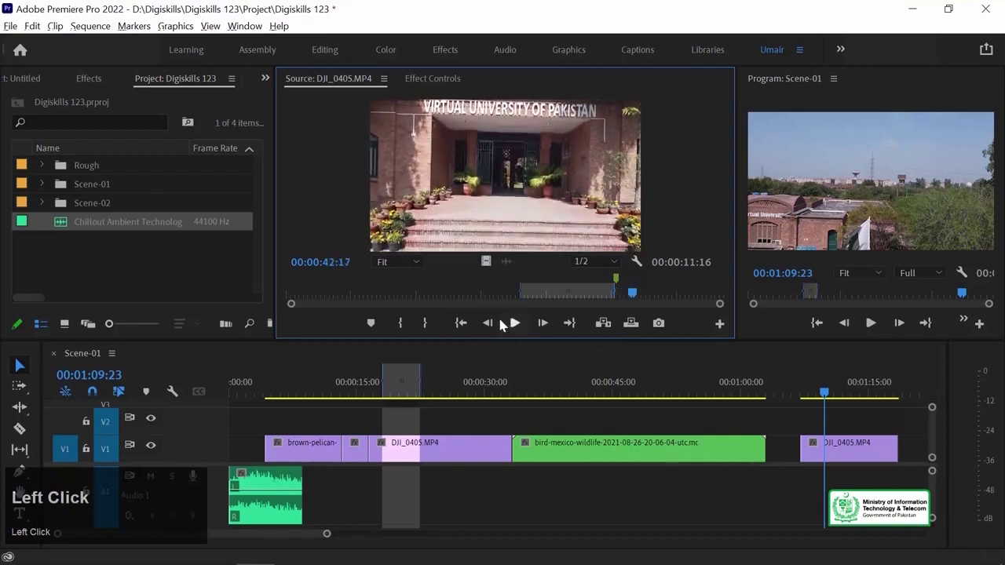
pyautogui.click(542, 322)
pyautogui.click(542, 323)
pyautogui.click(542, 323)
pyautogui.click(542, 322)
pyautogui.click(542, 323)
pyautogui.click(542, 323)
pyautogui.click(542, 323)
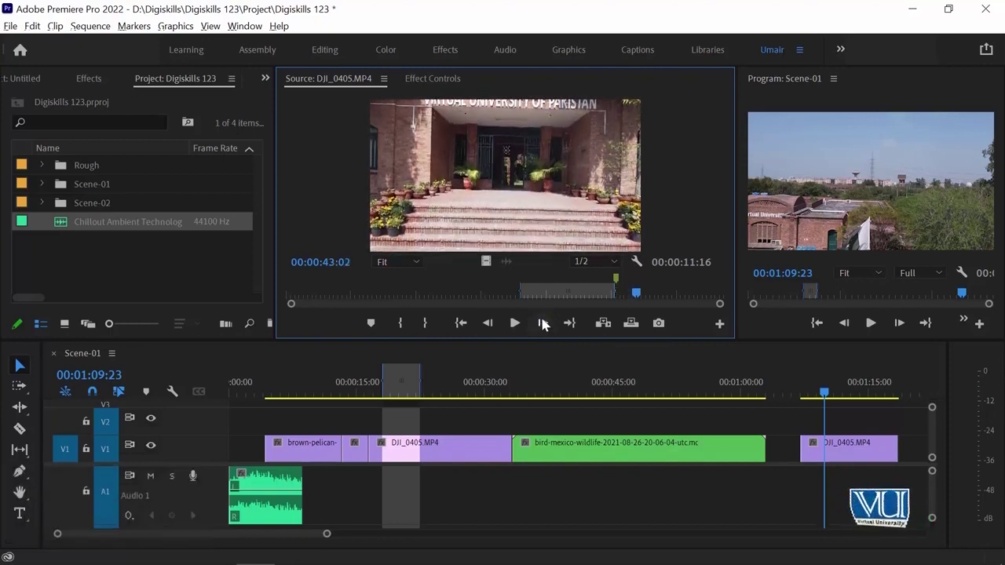
pyautogui.click(542, 323)
pyautogui.click(542, 323)
pyautogui.click(542, 322)
pyautogui.click(542, 323)
pyautogui.click(542, 323)
pyautogui.click(542, 323)
pyautogui.click(542, 323)
pyautogui.click(542, 322)
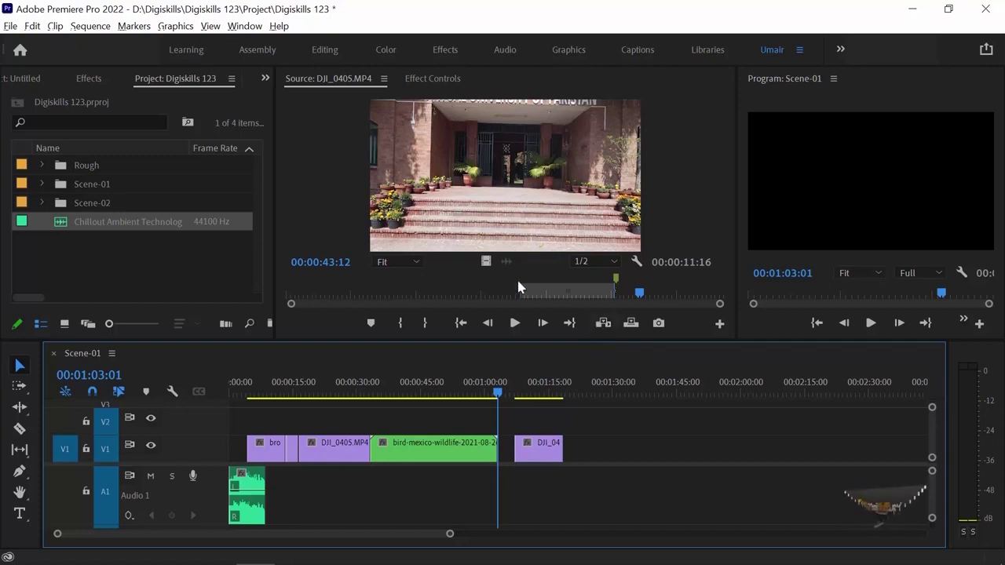
# Step: Insert the marked source section twice from 00:01:03:01 in the sequence, and overwrite with it once at 00:01:26:03
pyautogui.click(604, 325)
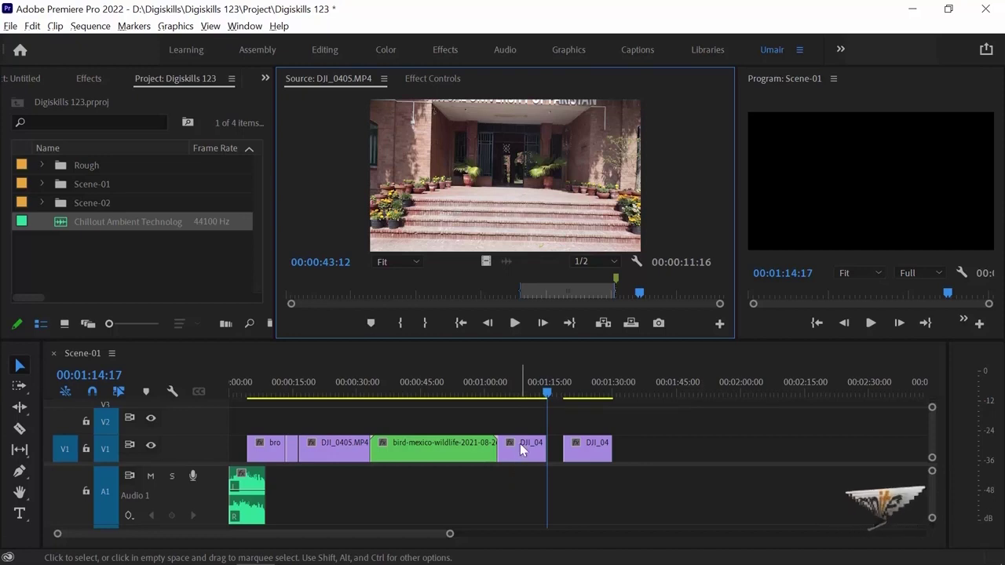
pyautogui.click(603, 325)
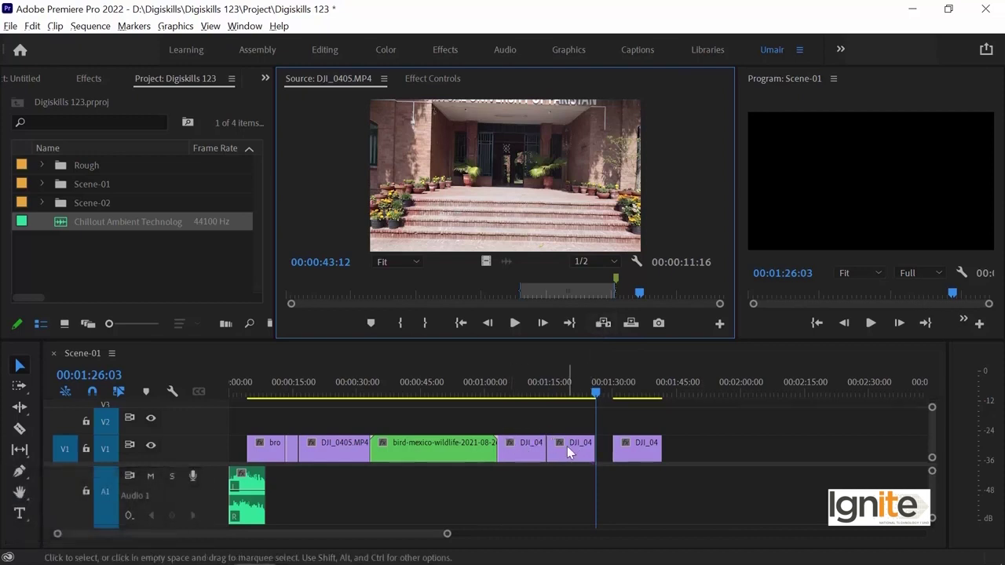
pyautogui.click(631, 323)
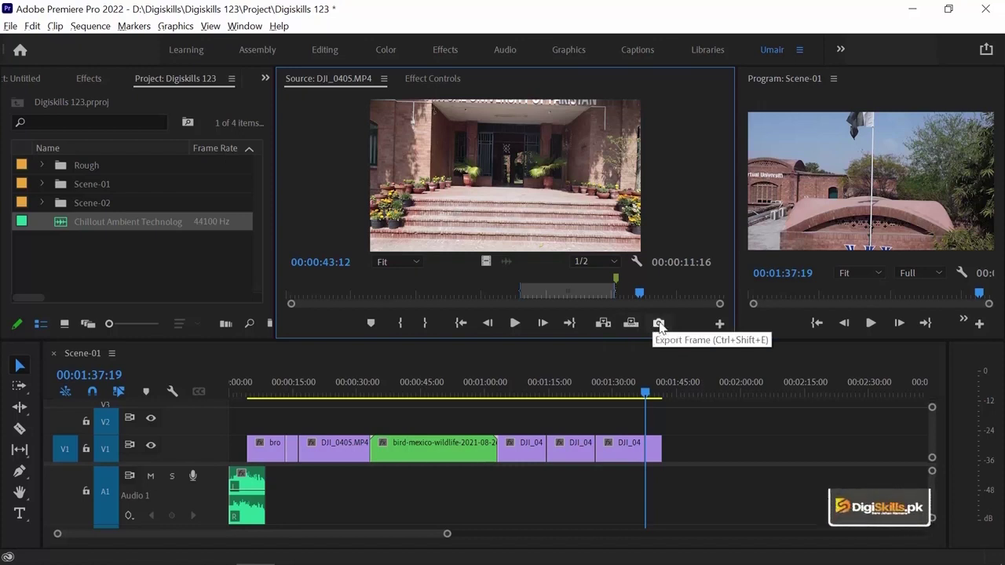
# Step: View the Export Frame settings and destination folder selection for the source frame at 00:00:11:11 without exporting it
pyautogui.click(363, 293)
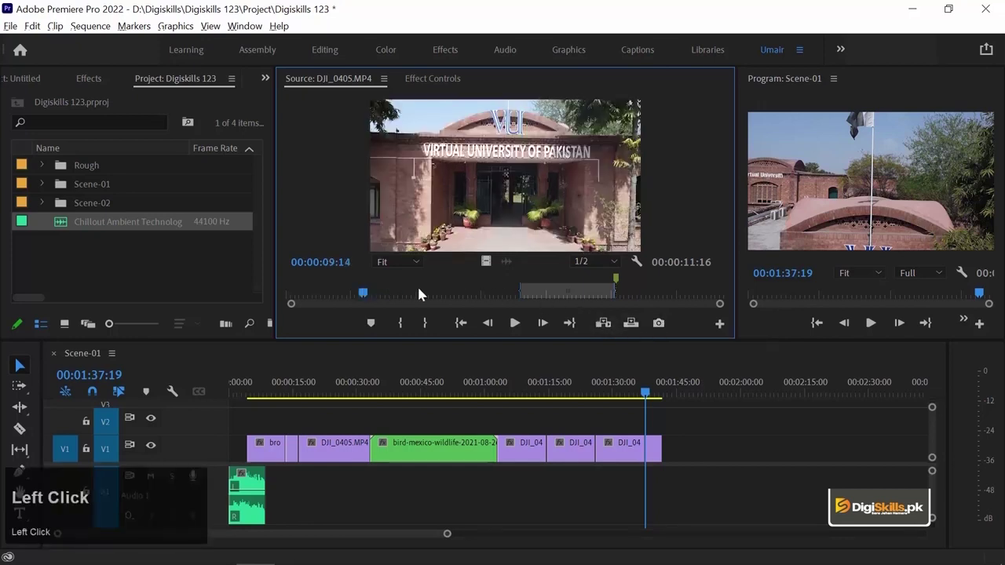
pyautogui.moveTo(364, 293); pyautogui.dragTo(378, 293)
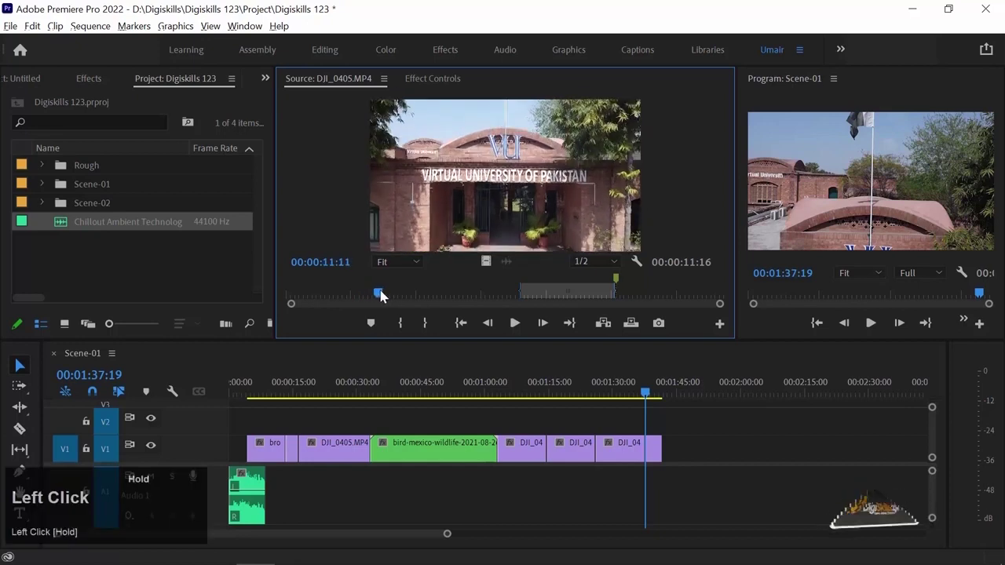
pyautogui.click(659, 324)
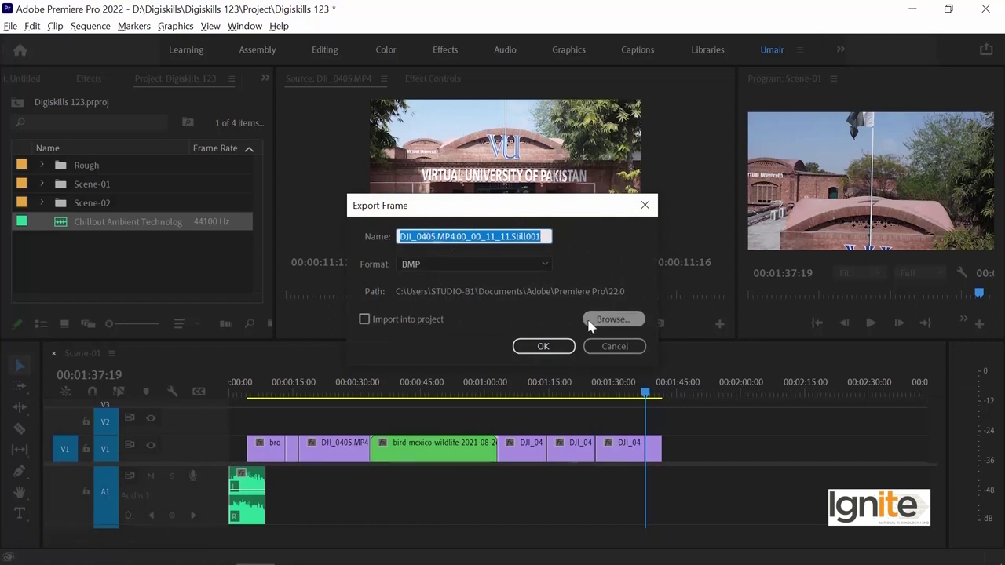
pyautogui.click(615, 319)
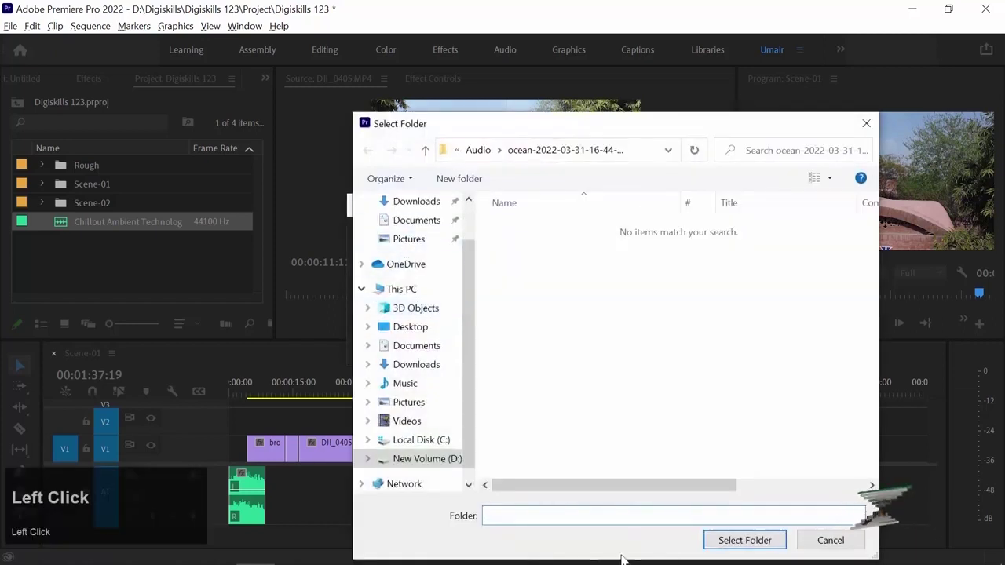
pyautogui.click(831, 540)
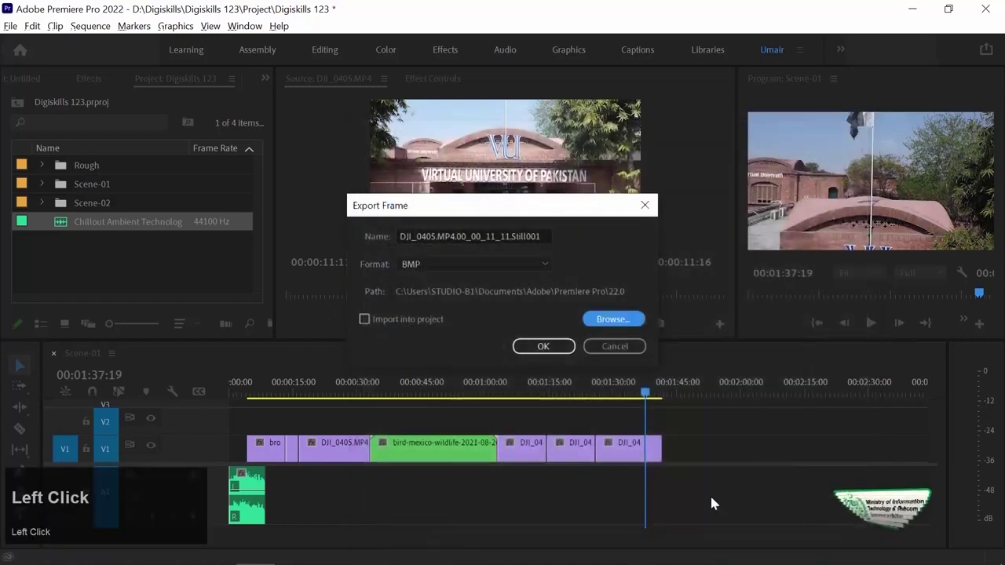
pyautogui.click(605, 347)
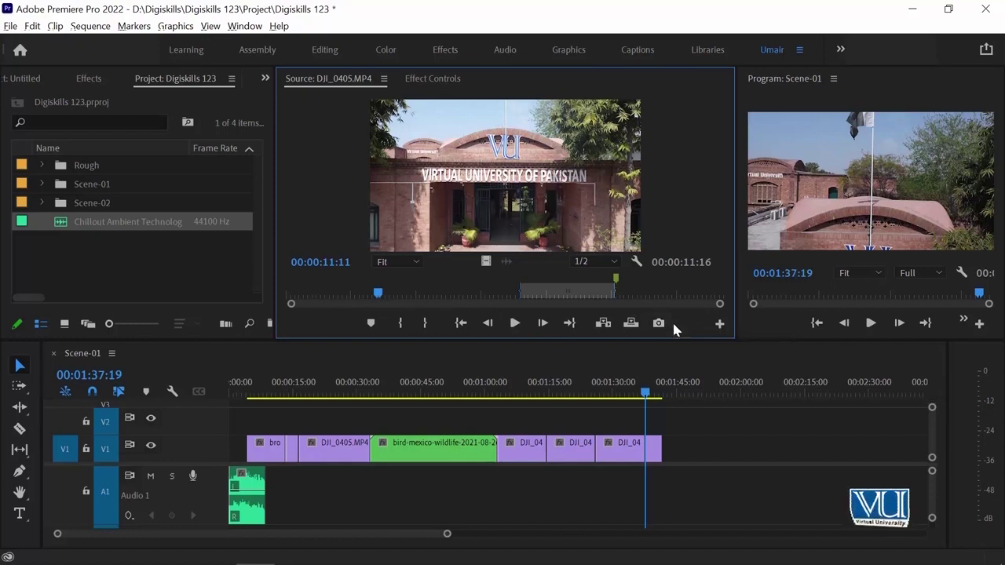
# Step: View the controls available in the Source Monitor's Button Editor without changing the layout
pyautogui.click(720, 325)
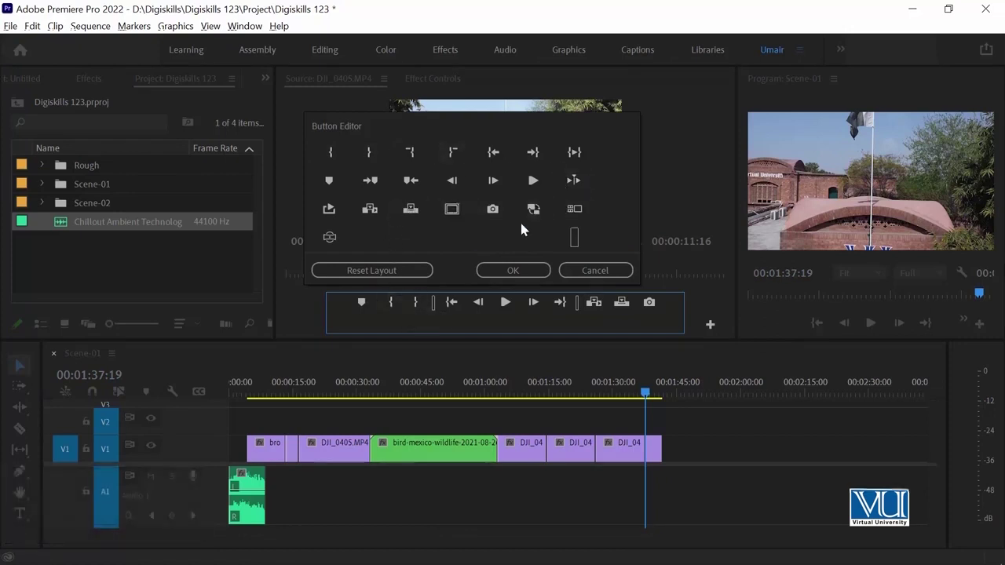
pyautogui.click(575, 272)
# Step: Widen the Program Monitor by narrowing the Source Monitor, and view its zoom level options while keeping Fit
pyautogui.moveTo(673, 167); pyautogui.dragTo(604, 167)
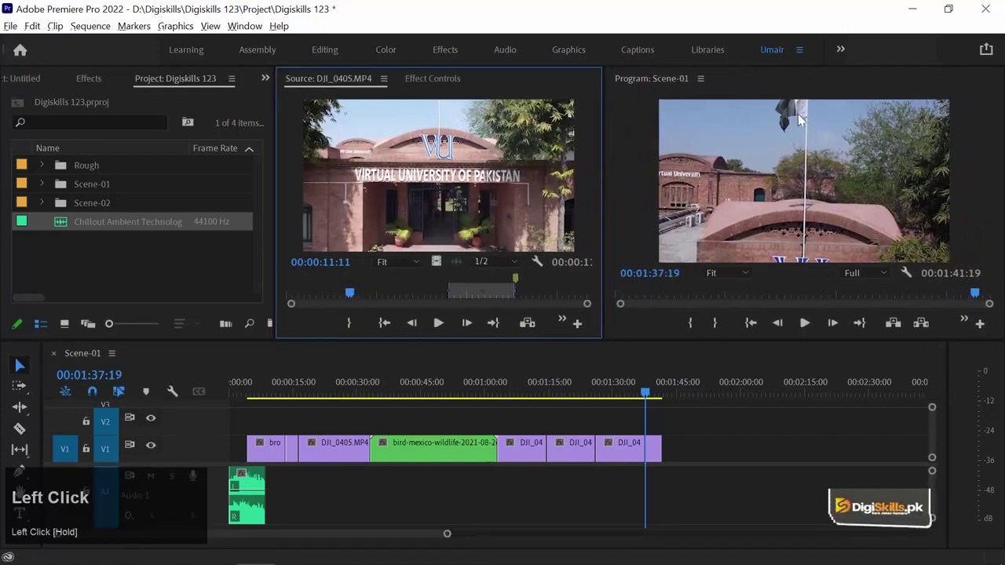
pyautogui.click(635, 139)
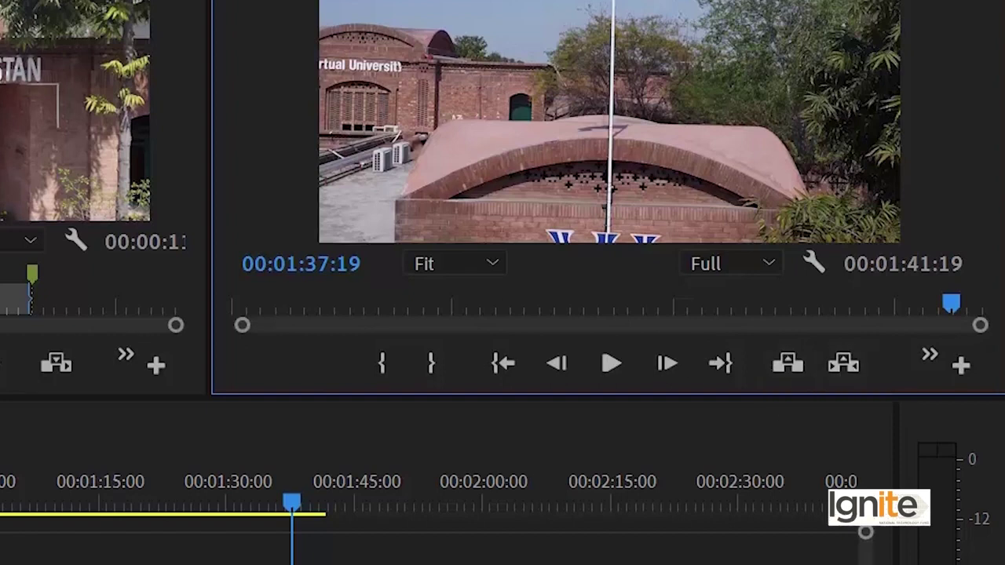
pyautogui.click(201, 137)
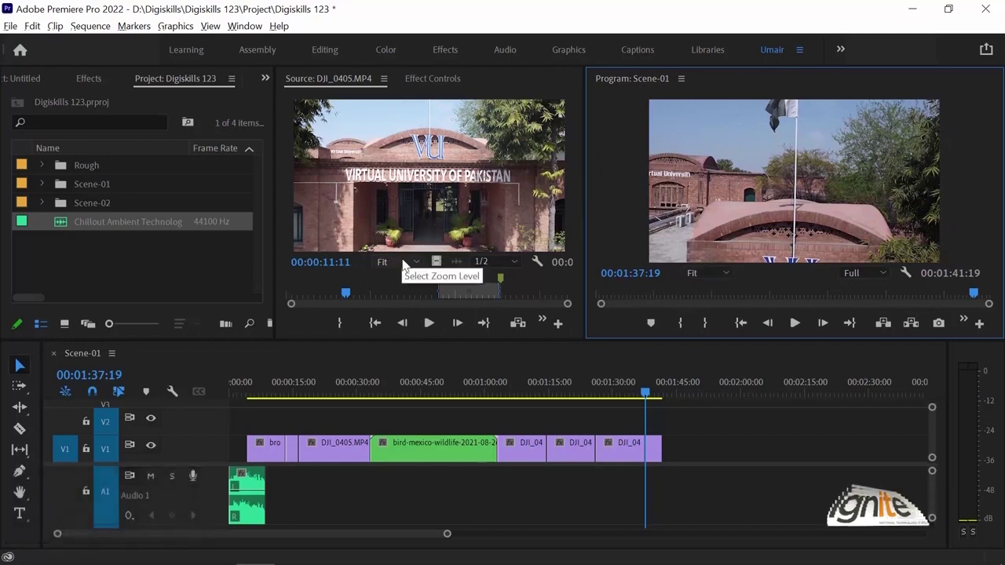
pyautogui.click(704, 273)
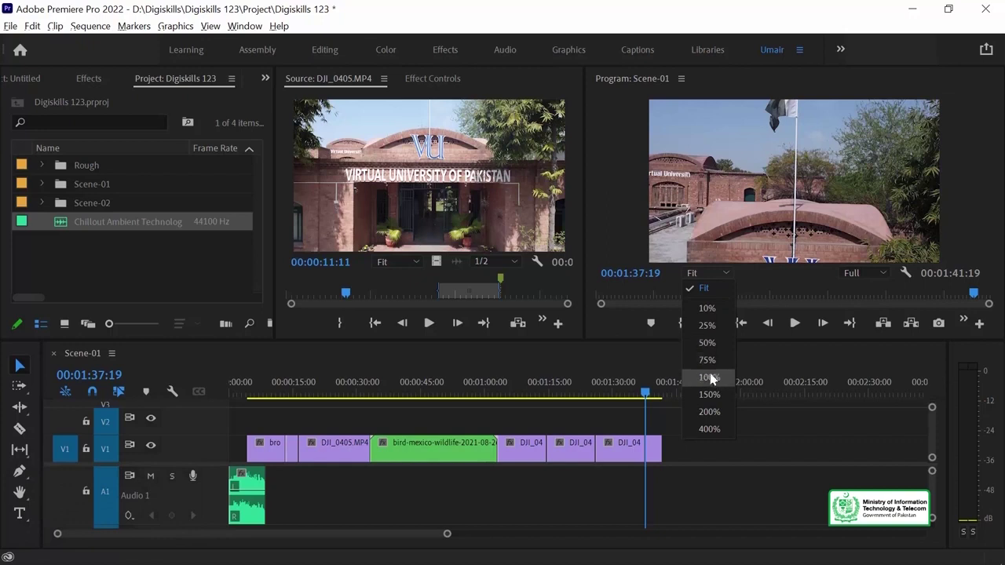
pyautogui.click(770, 179)
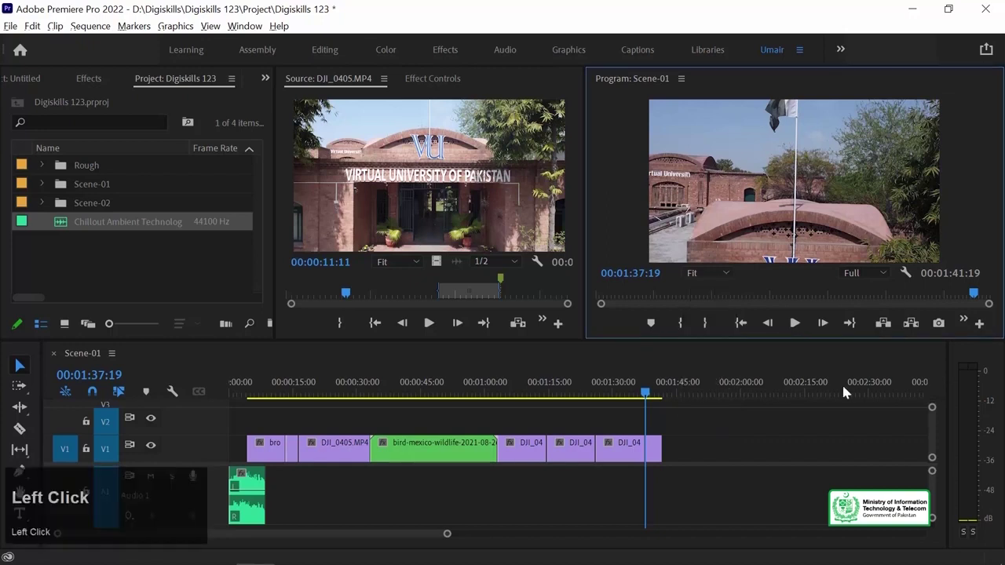
# Step: Zoom the Program Monitor to 200% and bring the flag at the upper part of the frame into view
pyautogui.click(712, 276)
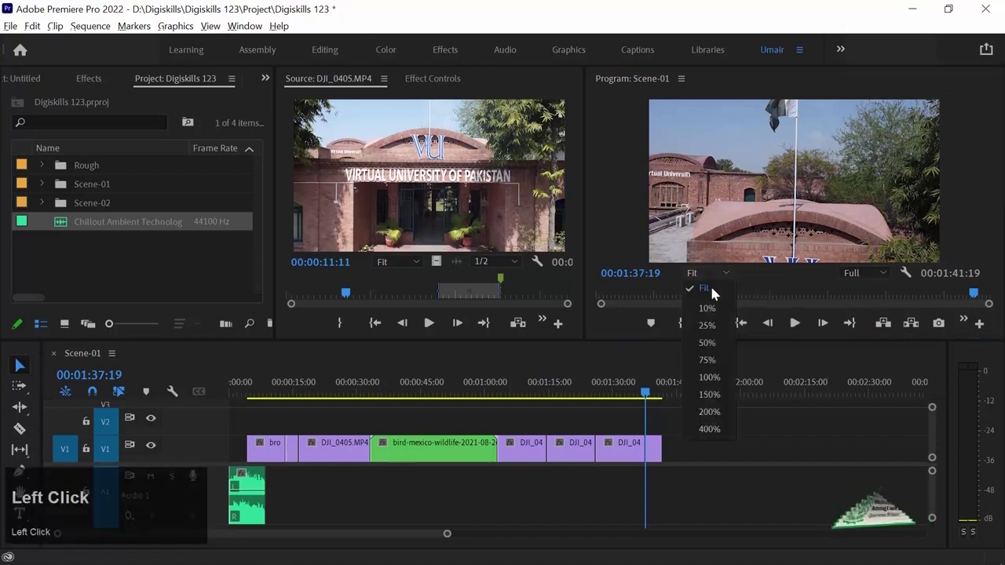
pyautogui.click(723, 407)
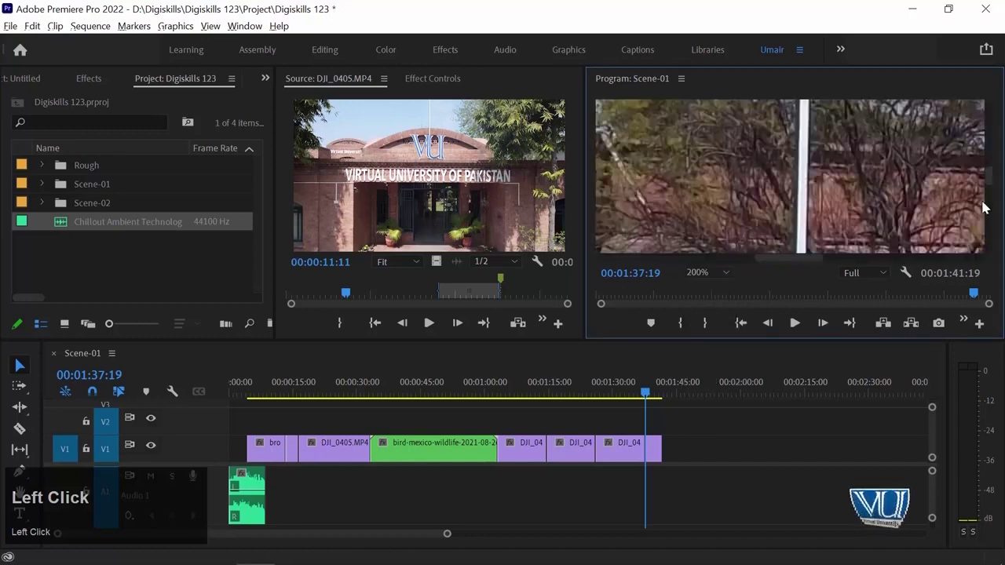
pyautogui.moveTo(990, 185); pyautogui.dragTo(999, 136)
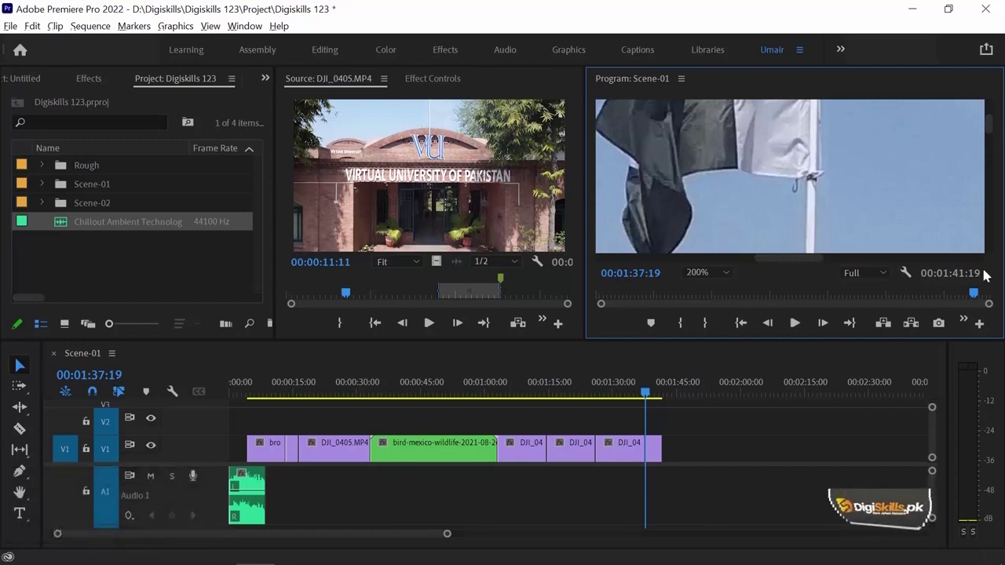
# Step: Examine the flag in the Program Monitor at 400% zoom, and restore the zoom level to Fit
pyautogui.click(715, 275)
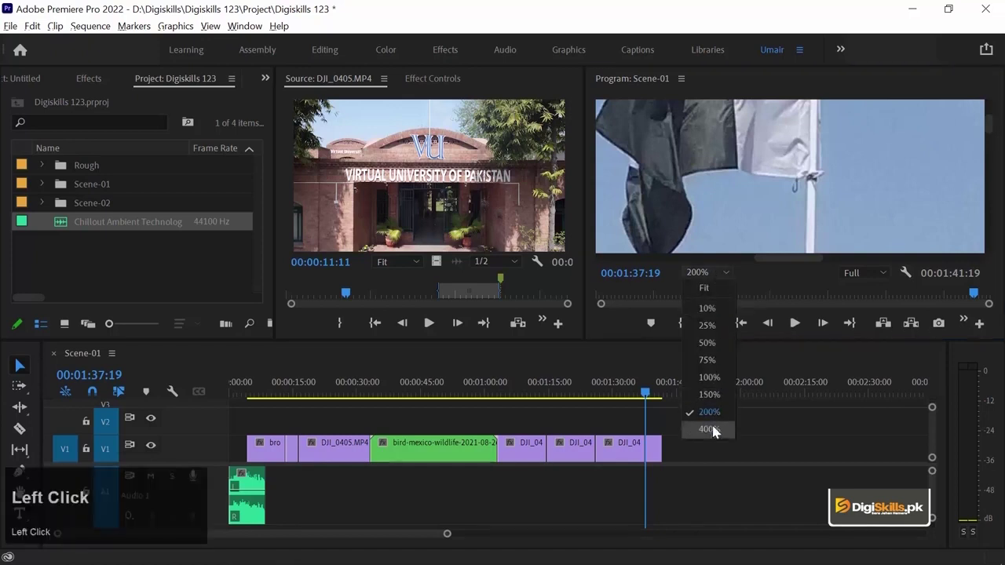
pyautogui.click(712, 424)
pyautogui.moveTo(990, 185); pyautogui.dragTo(991, 121)
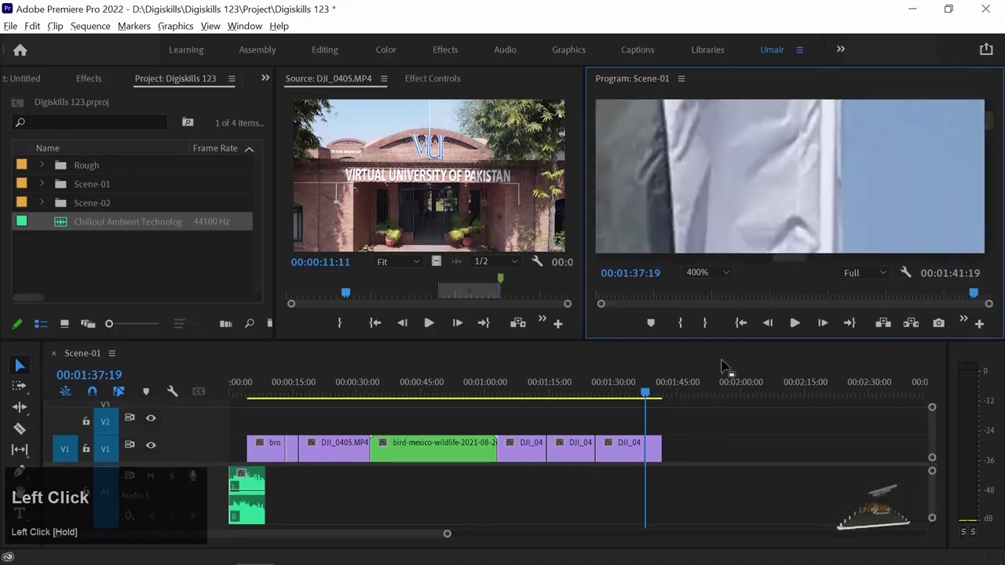
pyautogui.click(703, 272)
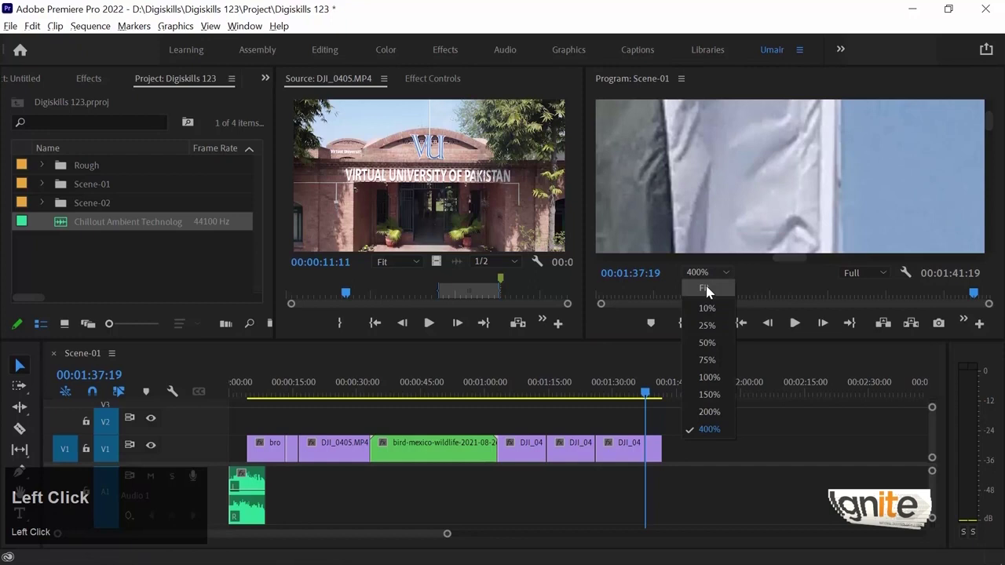
pyautogui.click(707, 288)
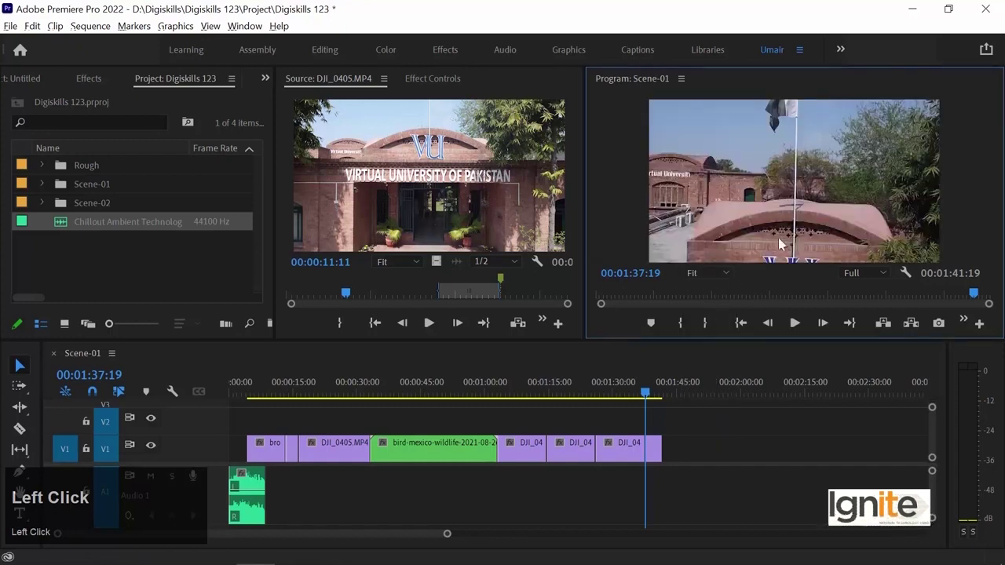
# Step: Move the sequence playhead to 00:01:33:04 and view the Program Monitor's playback resolution options while keeping Full
pyautogui.click(628, 393)
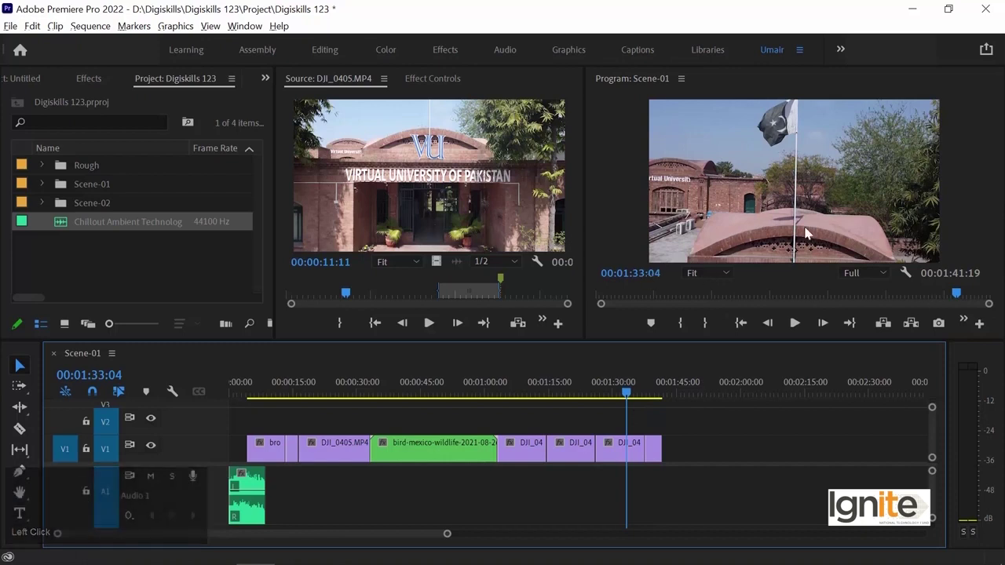
pyautogui.click(862, 275)
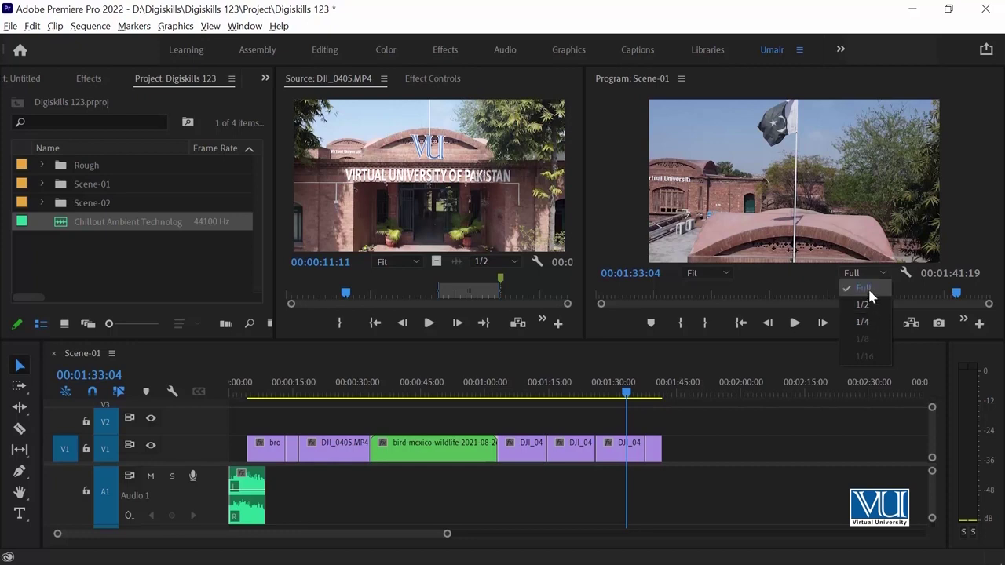
pyautogui.click(864, 289)
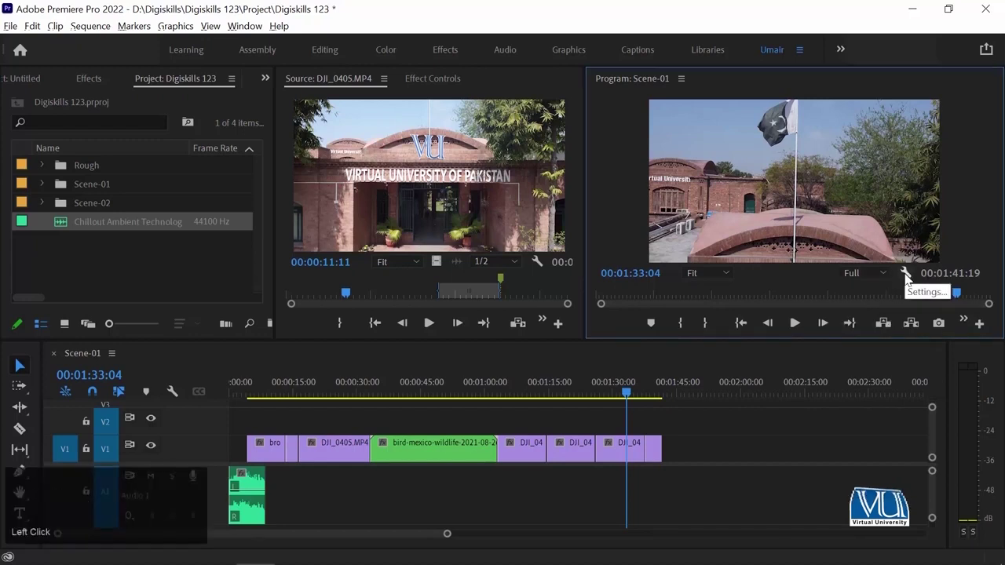
# Step: View the Program Monitor's display, resolution and overlay settings without changing any of them
pyautogui.click(905, 273)
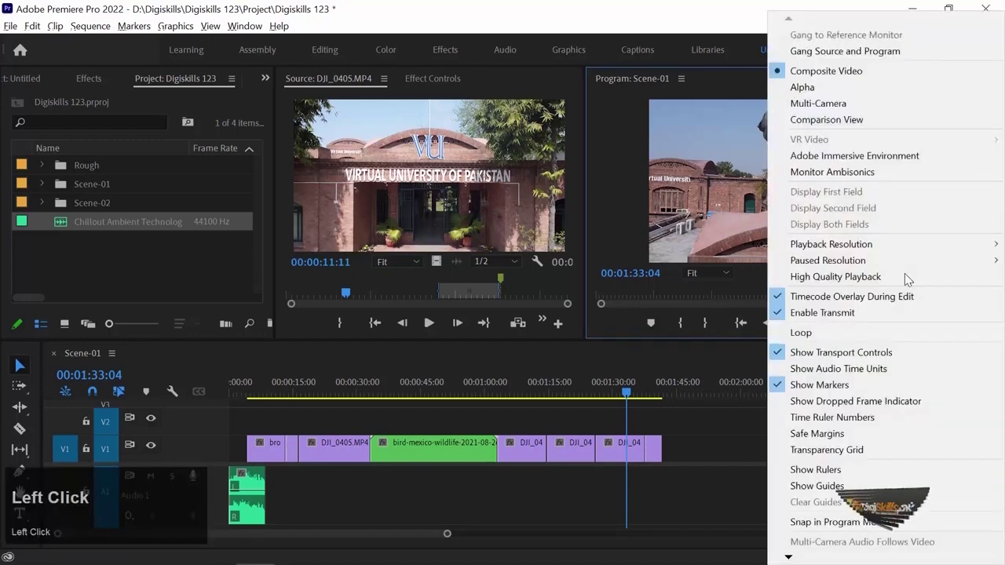
pyautogui.click(789, 23)
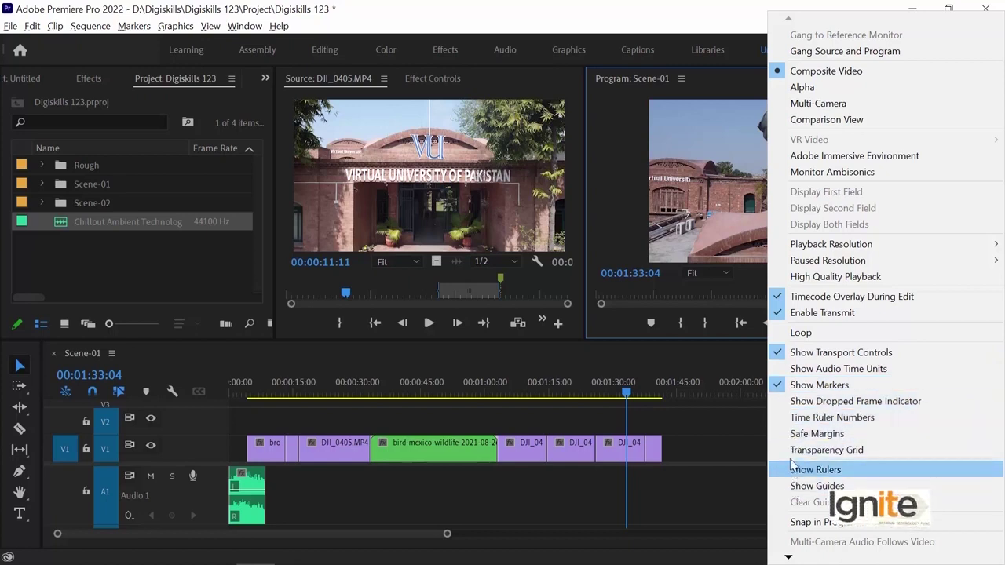
pyautogui.moveTo(772, 250)
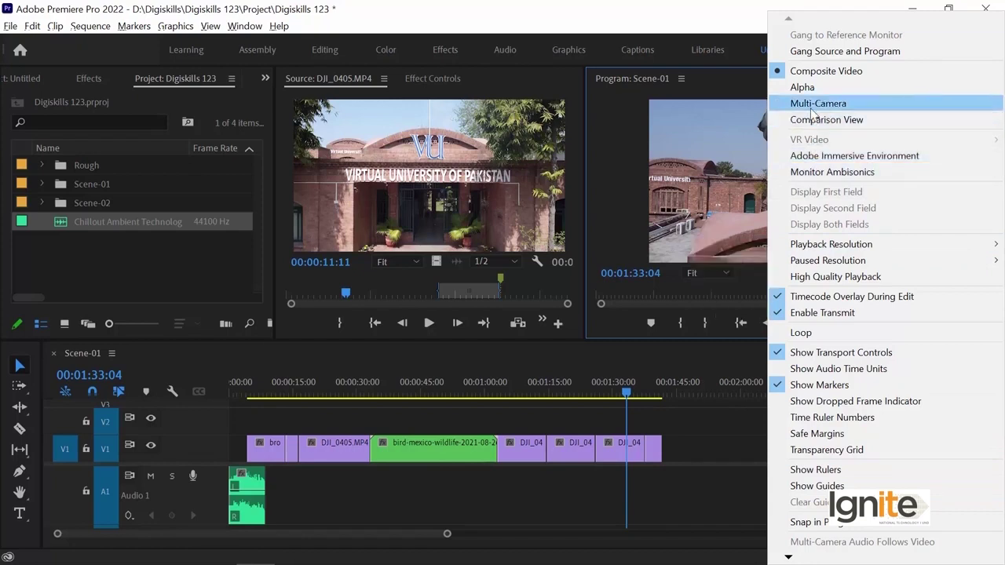
pyautogui.click(701, 110)
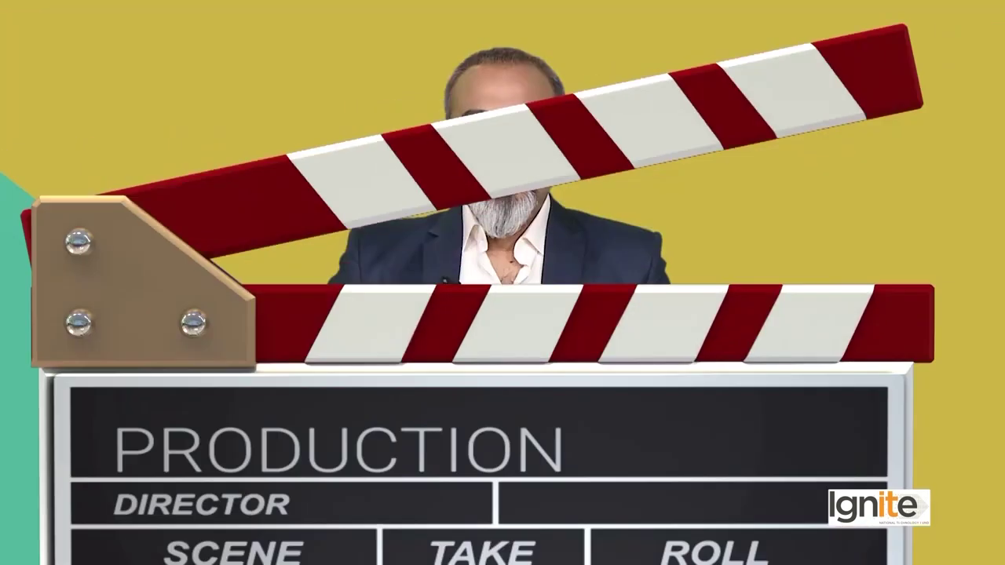